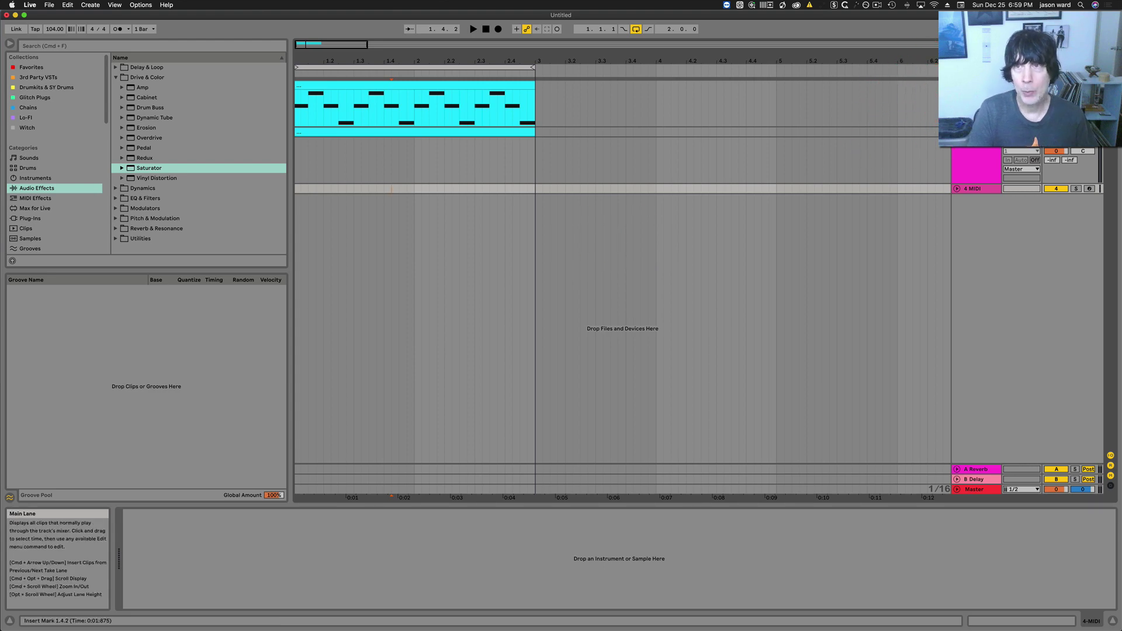
Step: Select the top MIDI track to show its Instrument Rack of four layered Wavetable chains
click(976, 111)
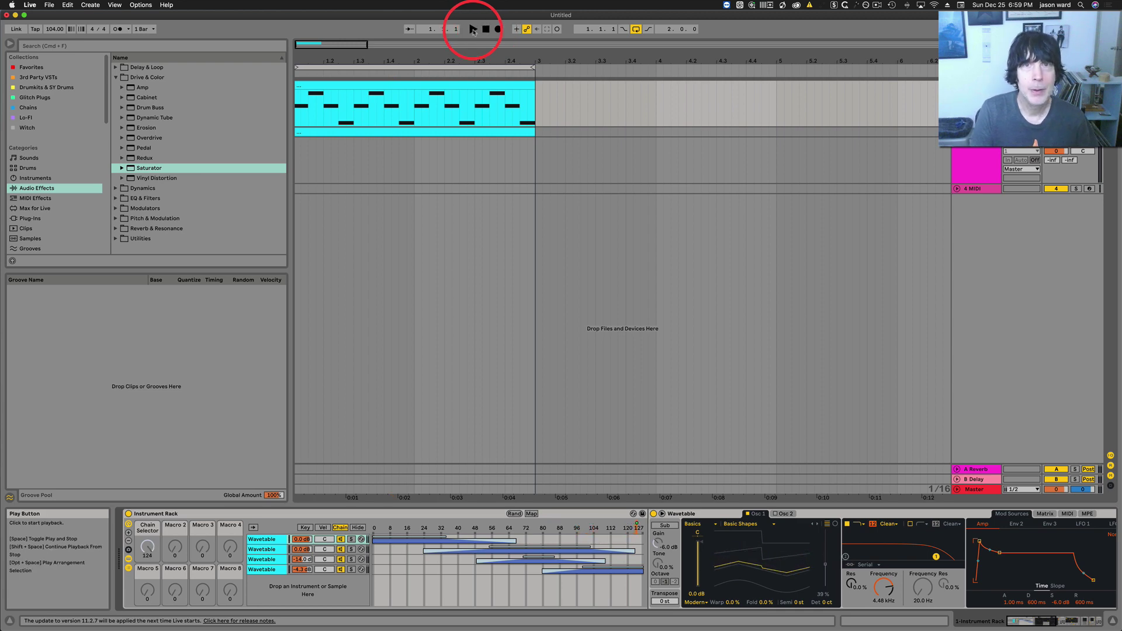
Step: Start playback and raise the third chain's volume from -14.0 dB to -13.4 dB
click(474, 30)
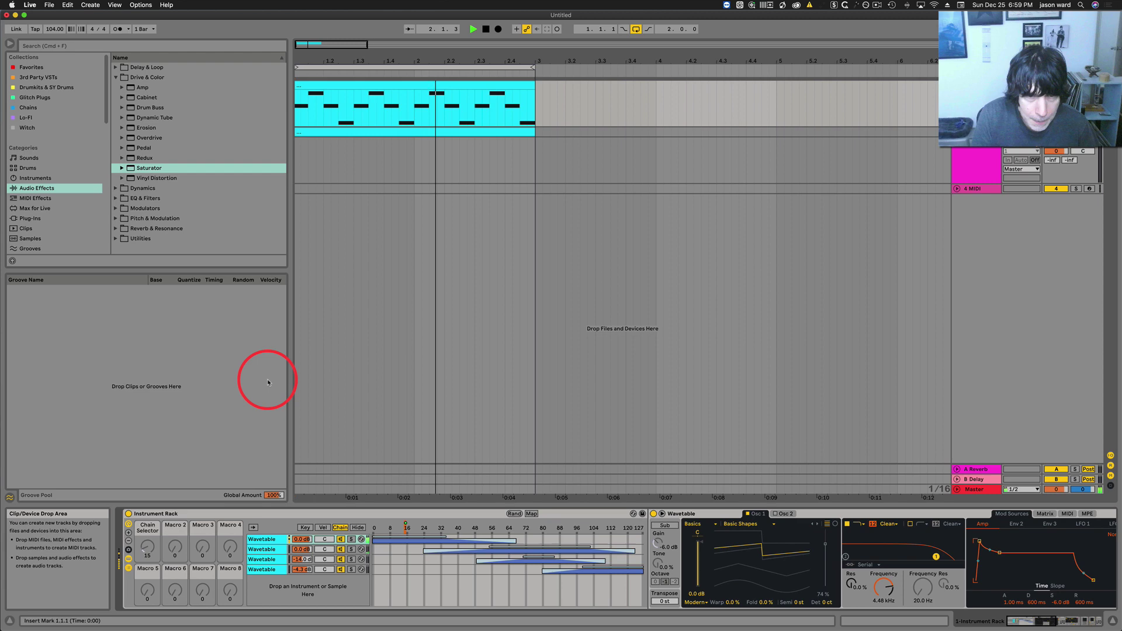
drag(300, 558, 303, 555)
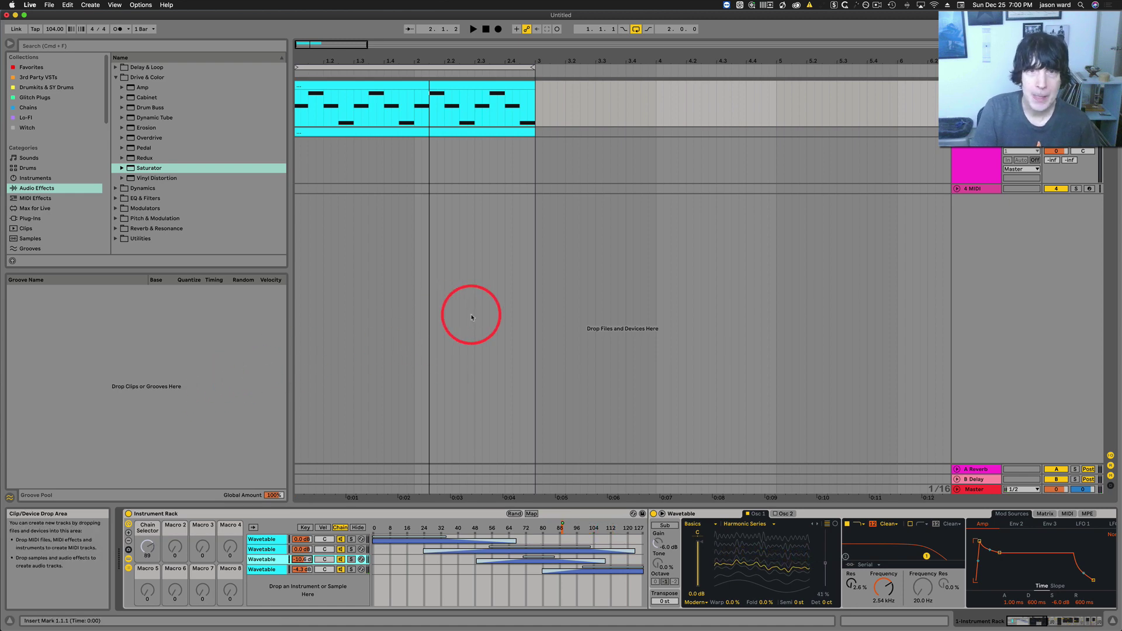
Step: Select the Instrument Rack and audition the first, second and third Wavetable chains in turn
click(188, 515)
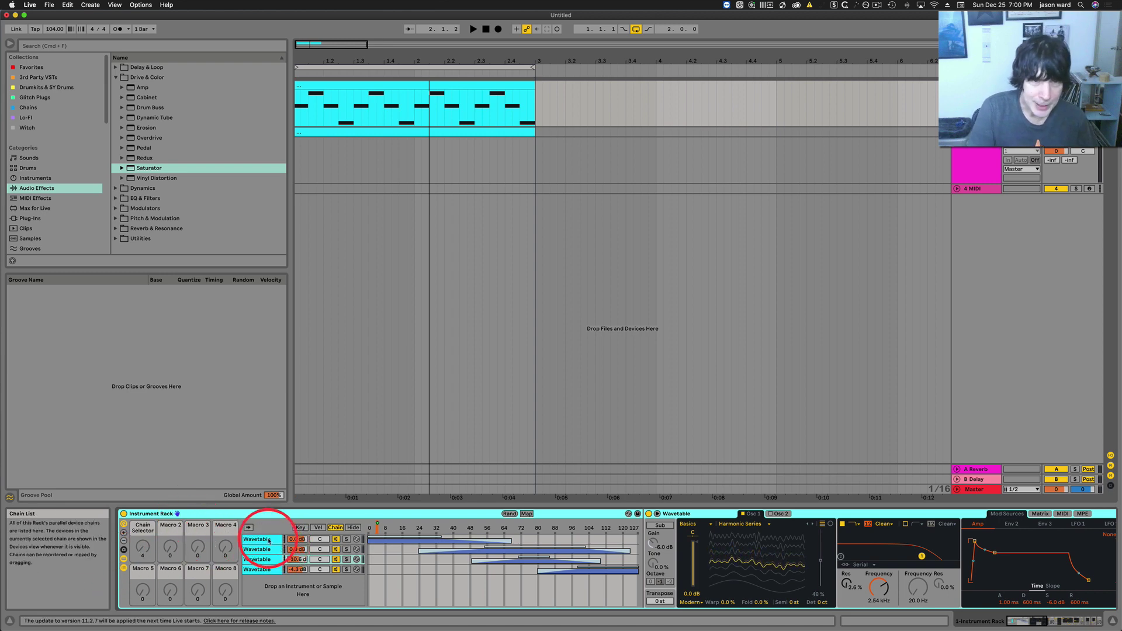
click(269, 540)
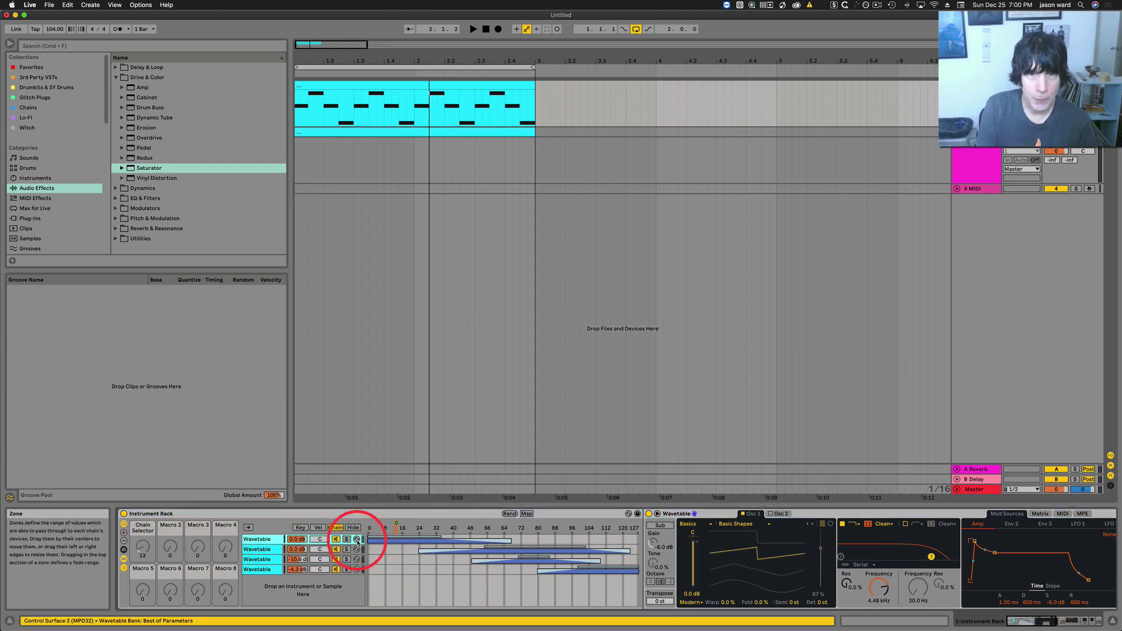
click(259, 550)
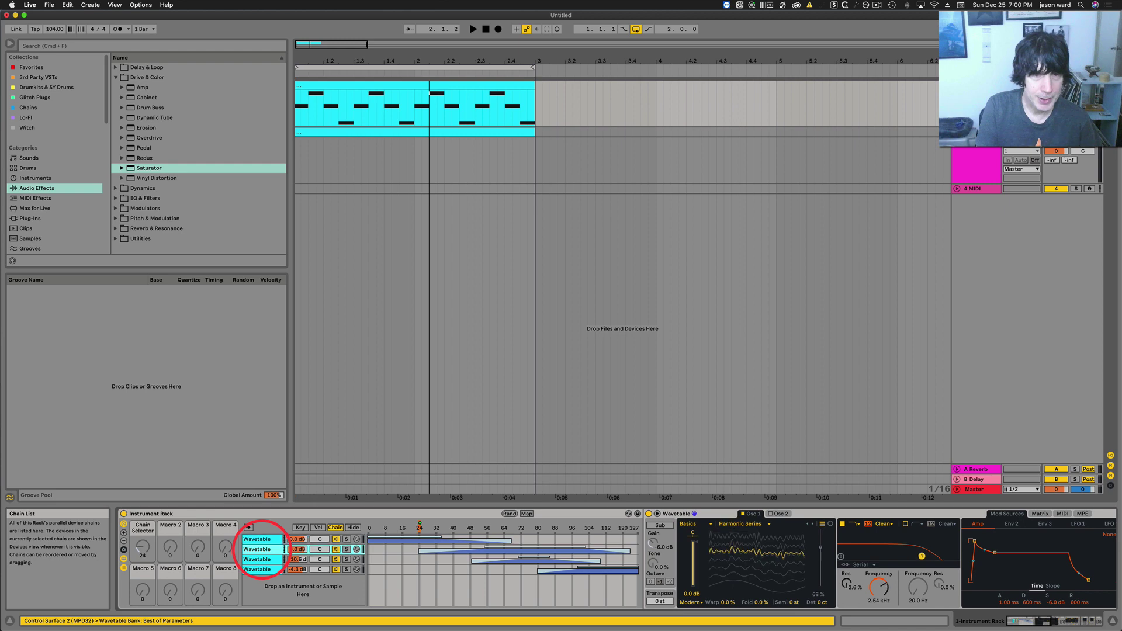
click(263, 562)
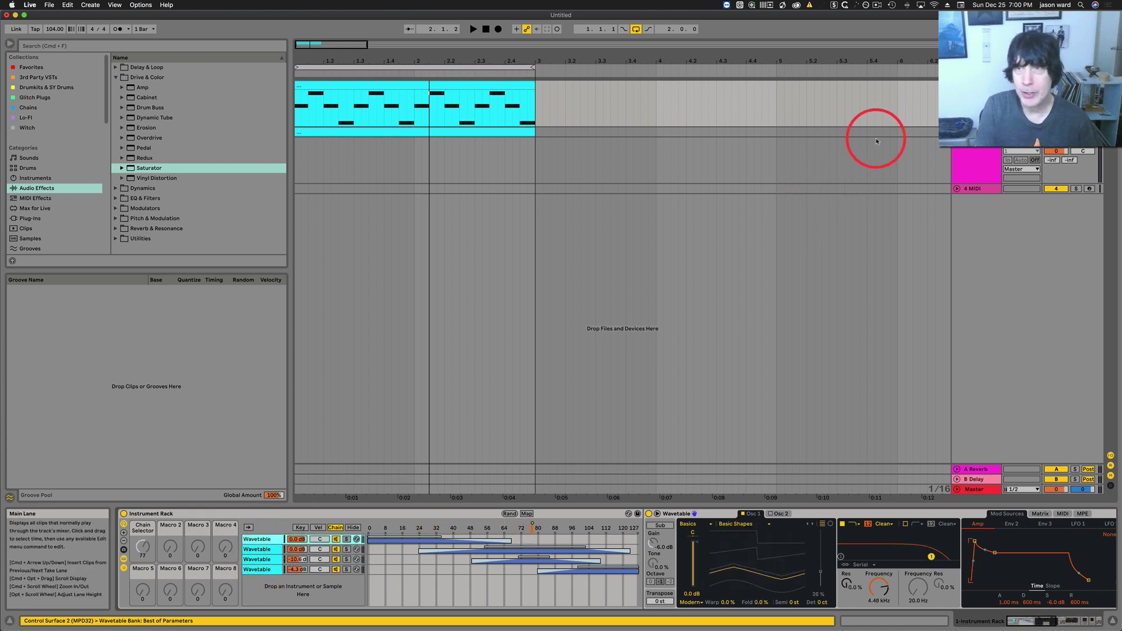
Step: On the 2-MIDI track, load Wavetable, group it into an Instrument Rack, and show its chains
key(Down)
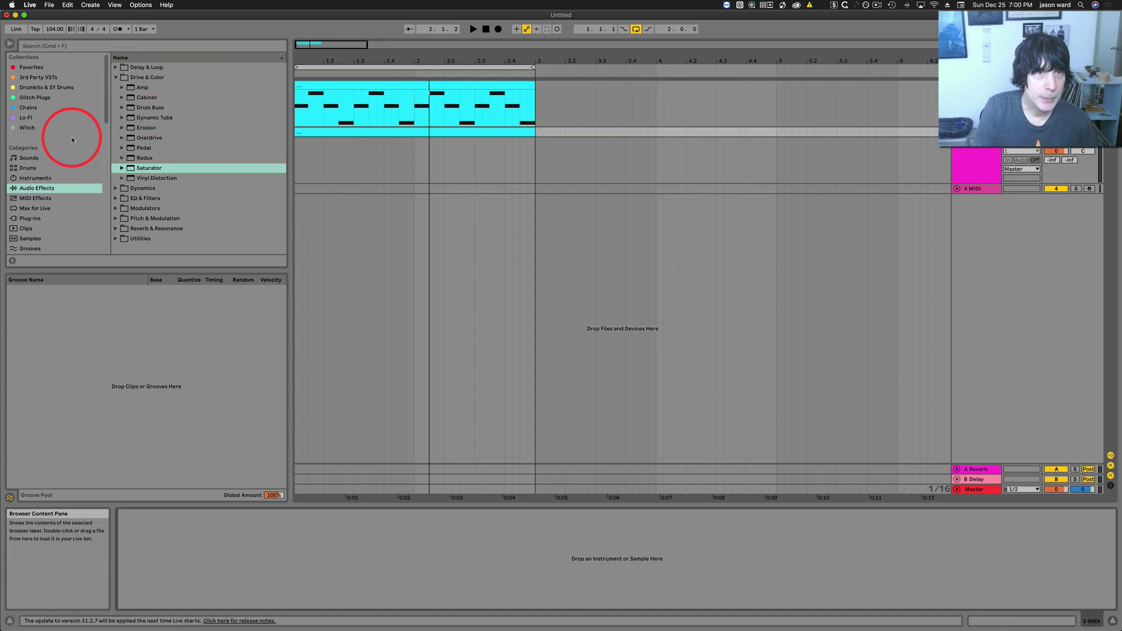
click(34, 178)
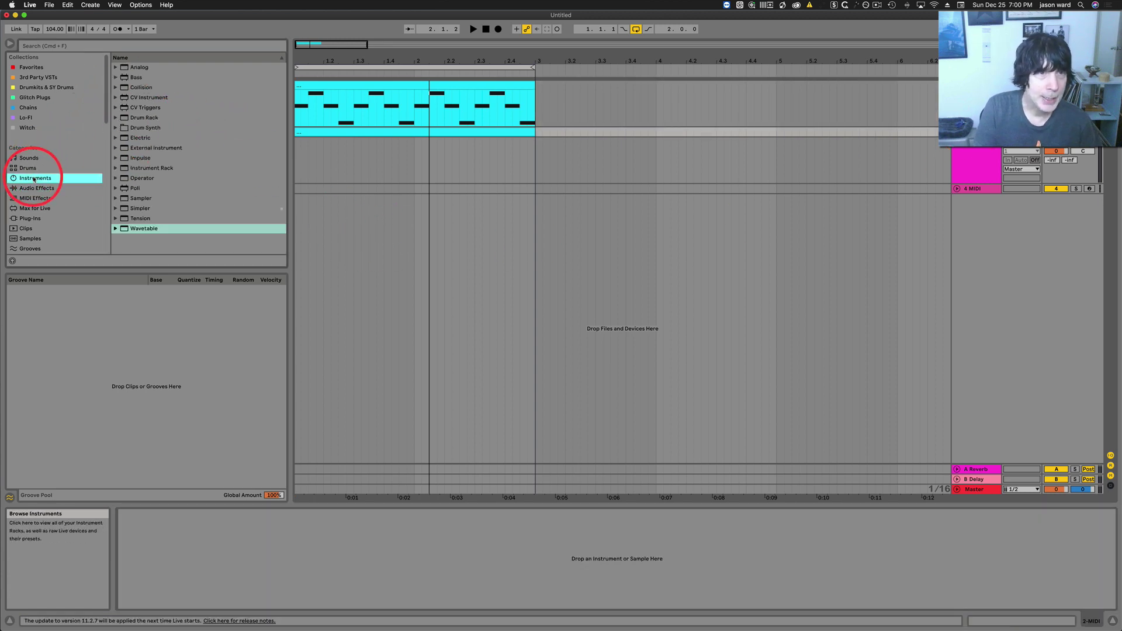
click(128, 228)
drag(251, 498, 262, 539)
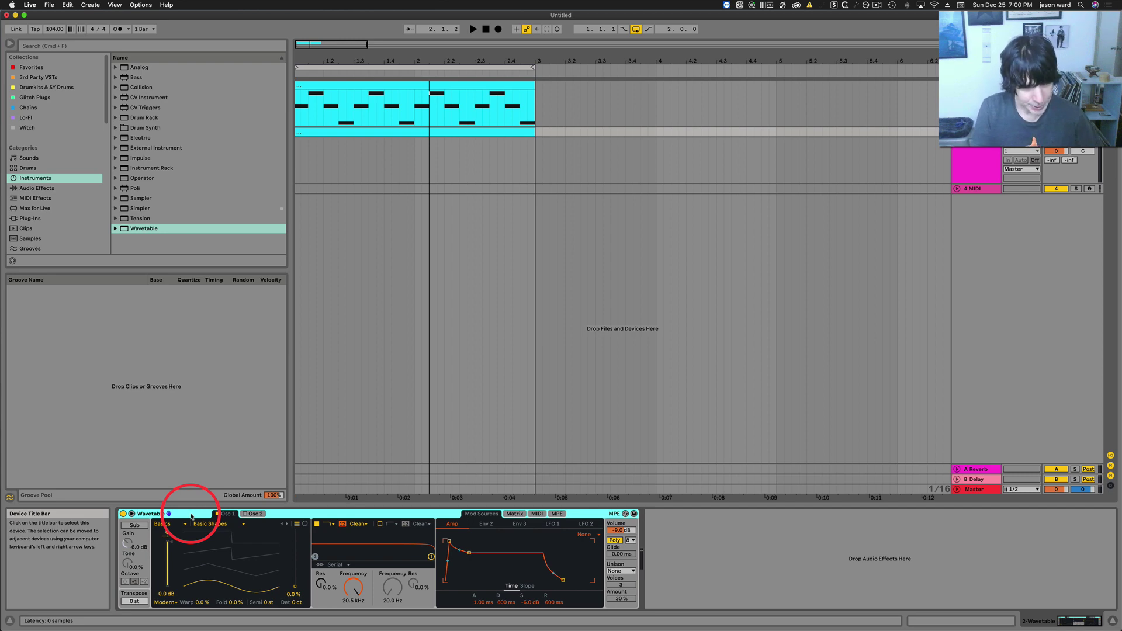
key(super+g)
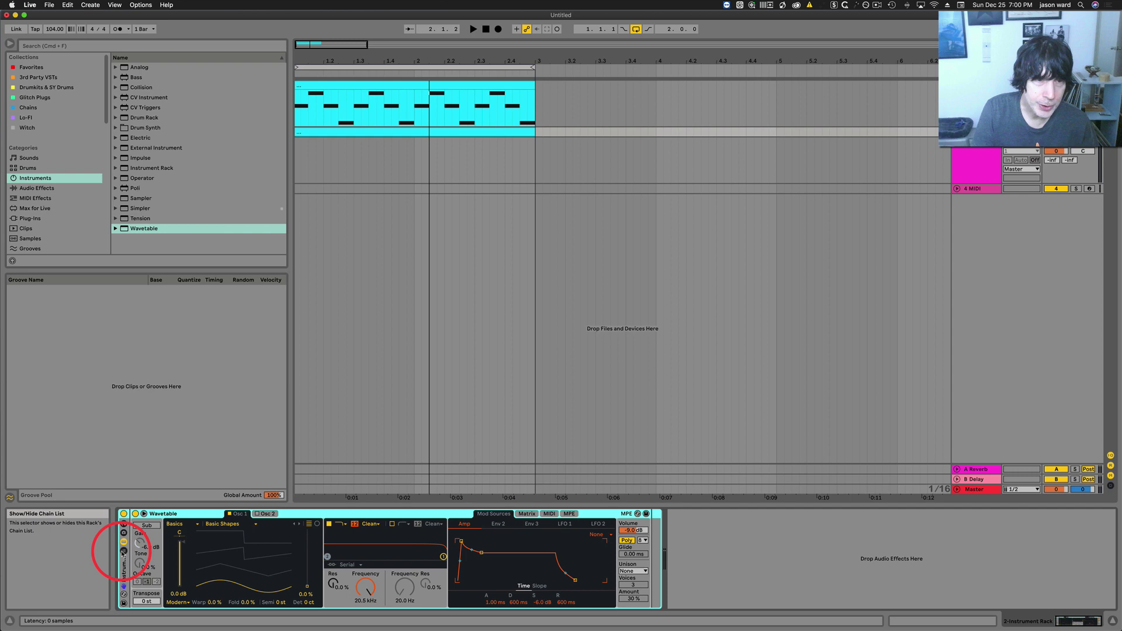
click(123, 551)
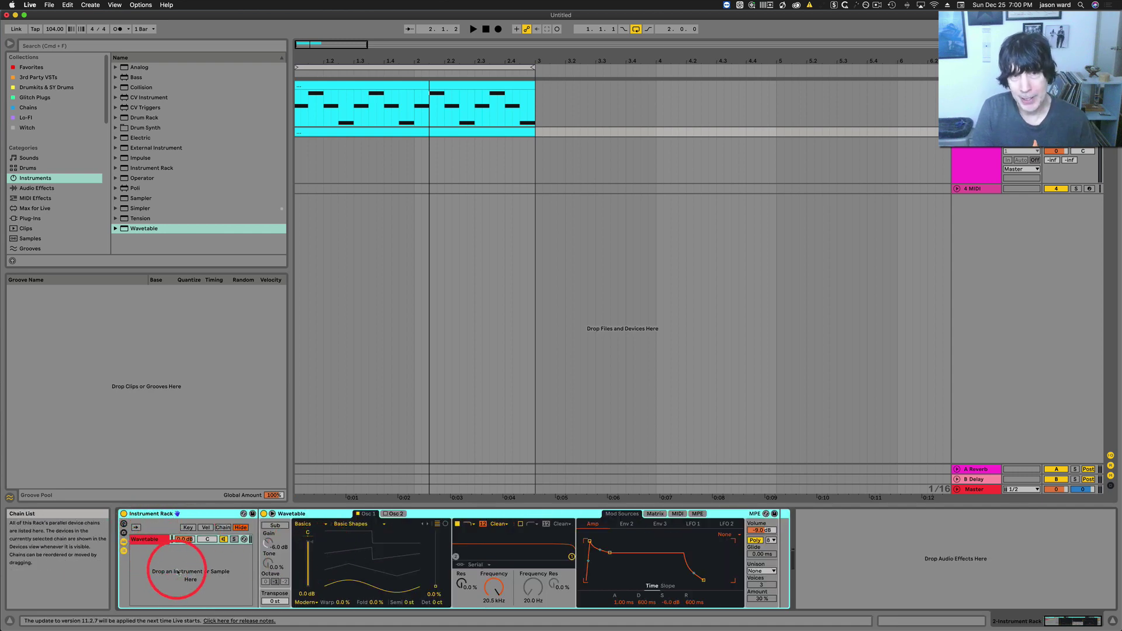
Step: Select the new Wavetable chain and compare it with the reference track's rack
click(152, 540)
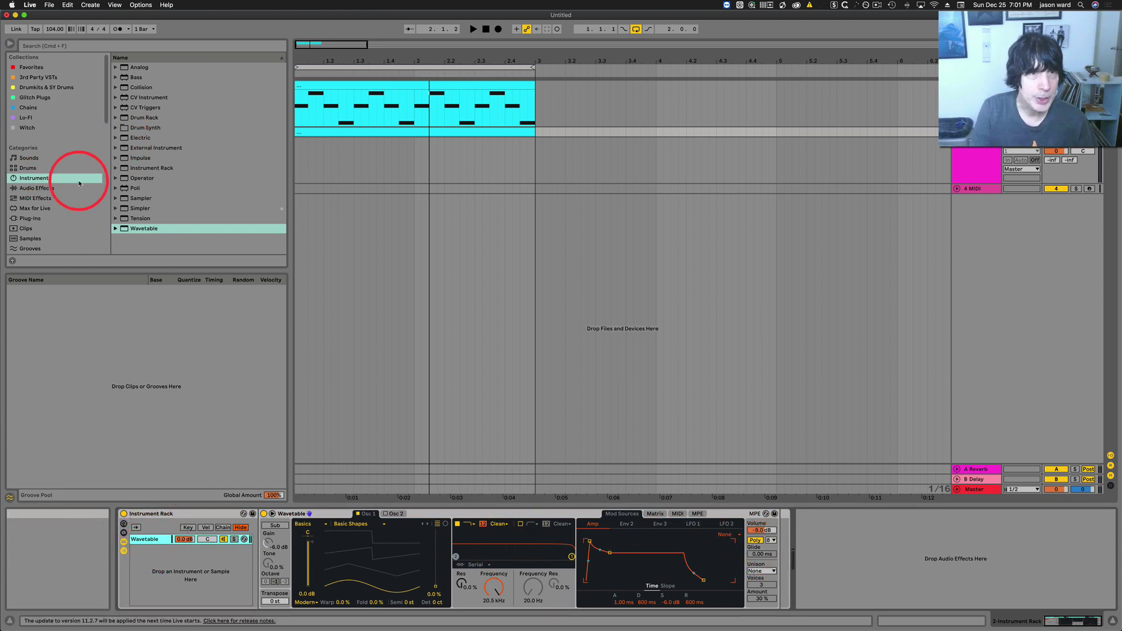
click(331, 98)
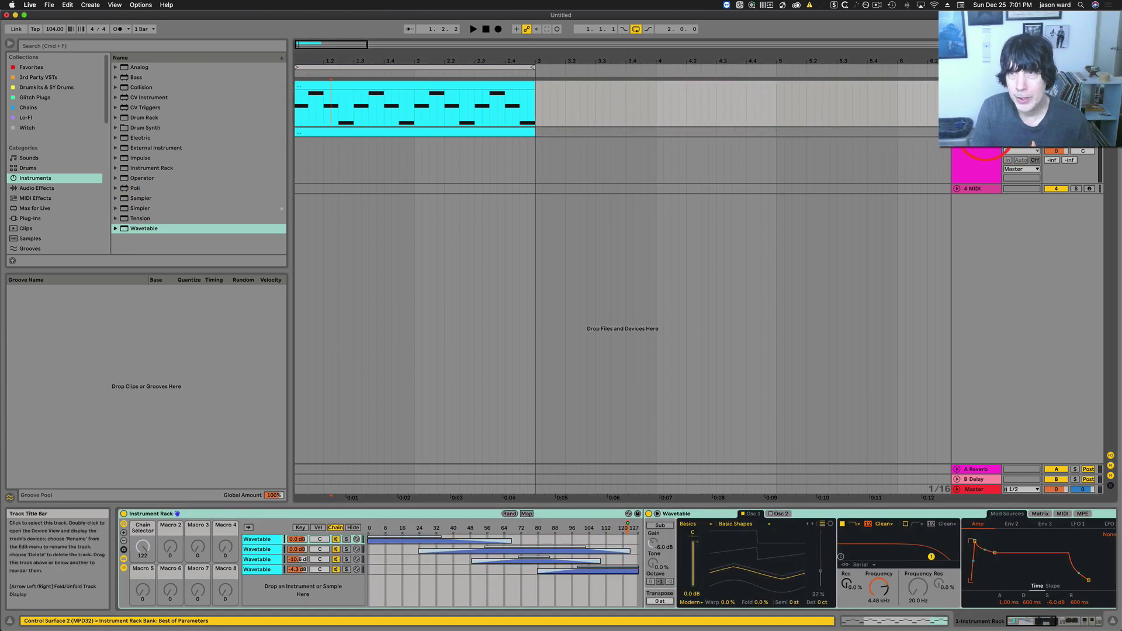
click(36, 188)
Step: In Audio Effects, collapse Drive & Color and pick LFO from the Modulators folder
click(176, 145)
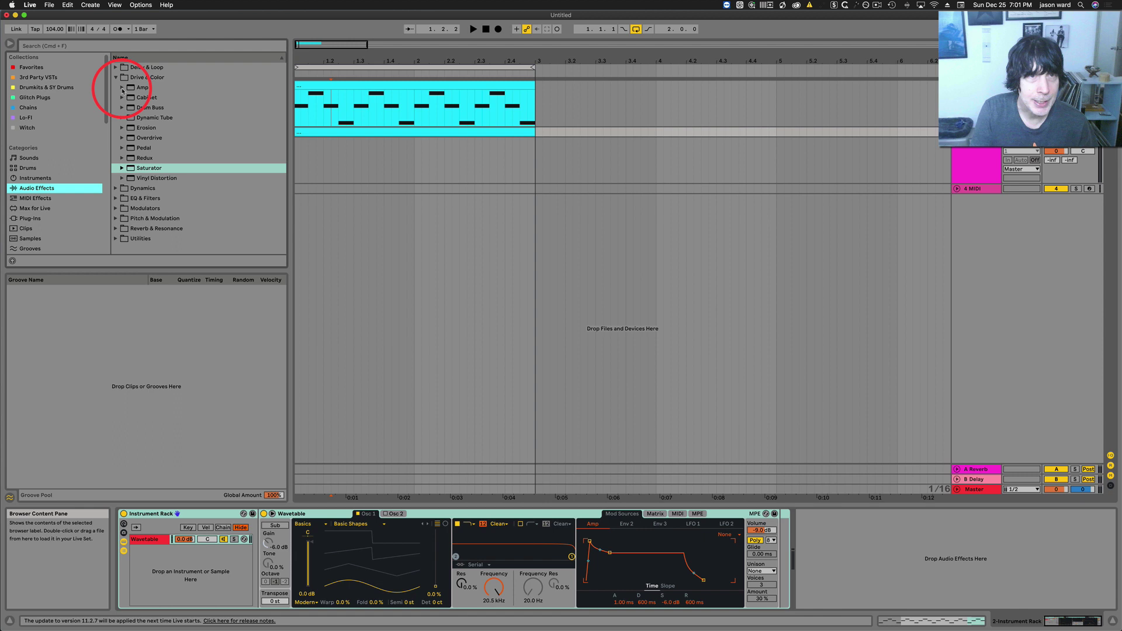
click(115, 78)
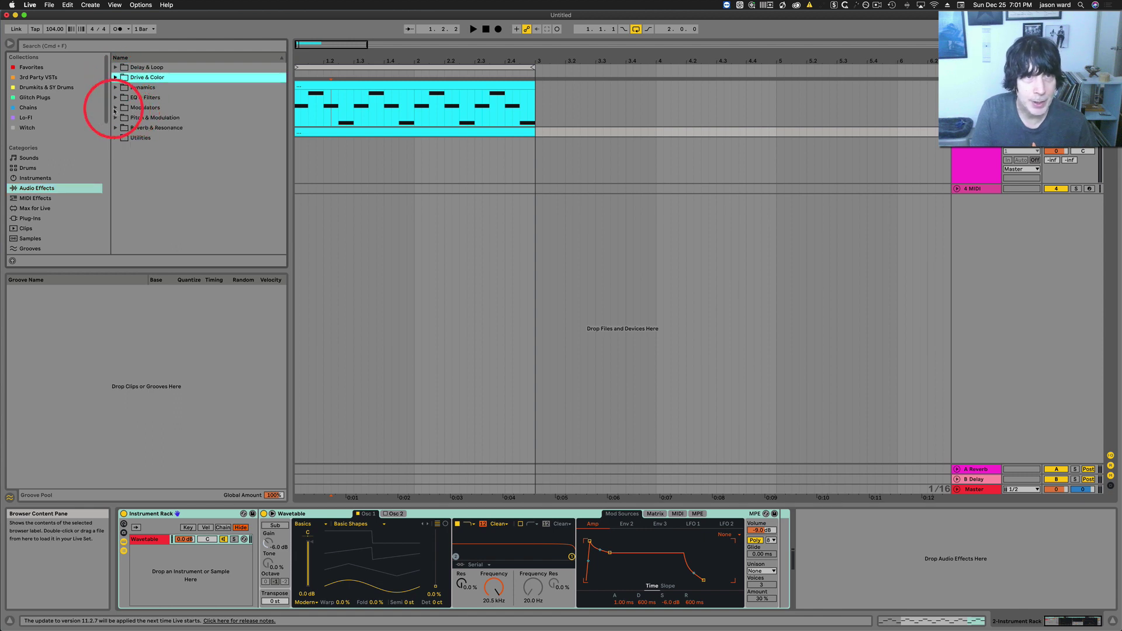
click(116, 108)
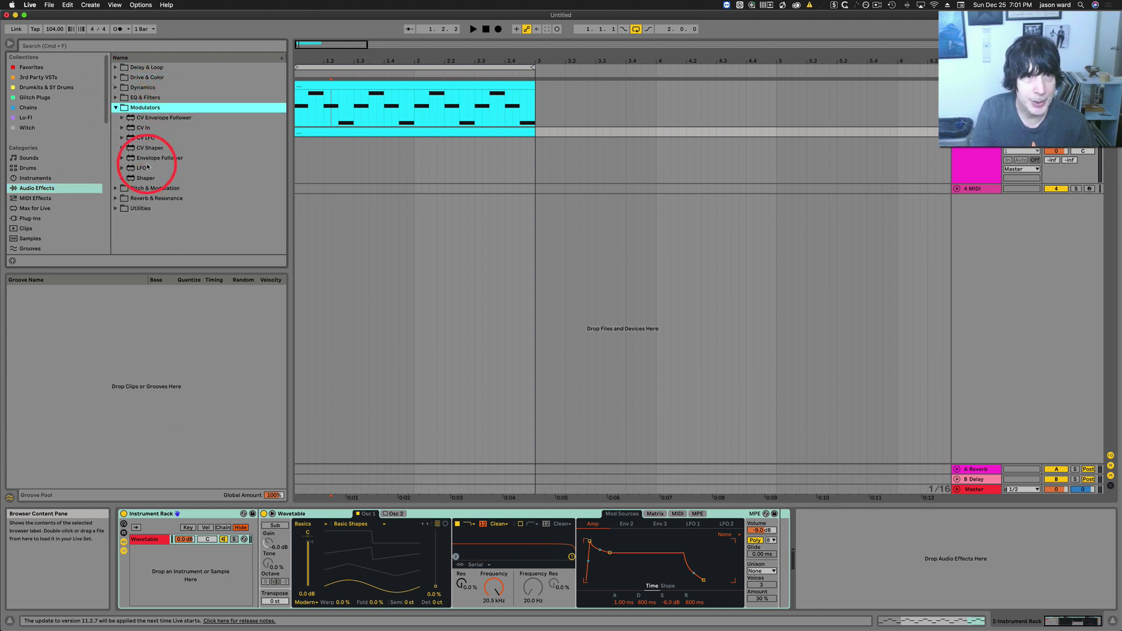
click(132, 169)
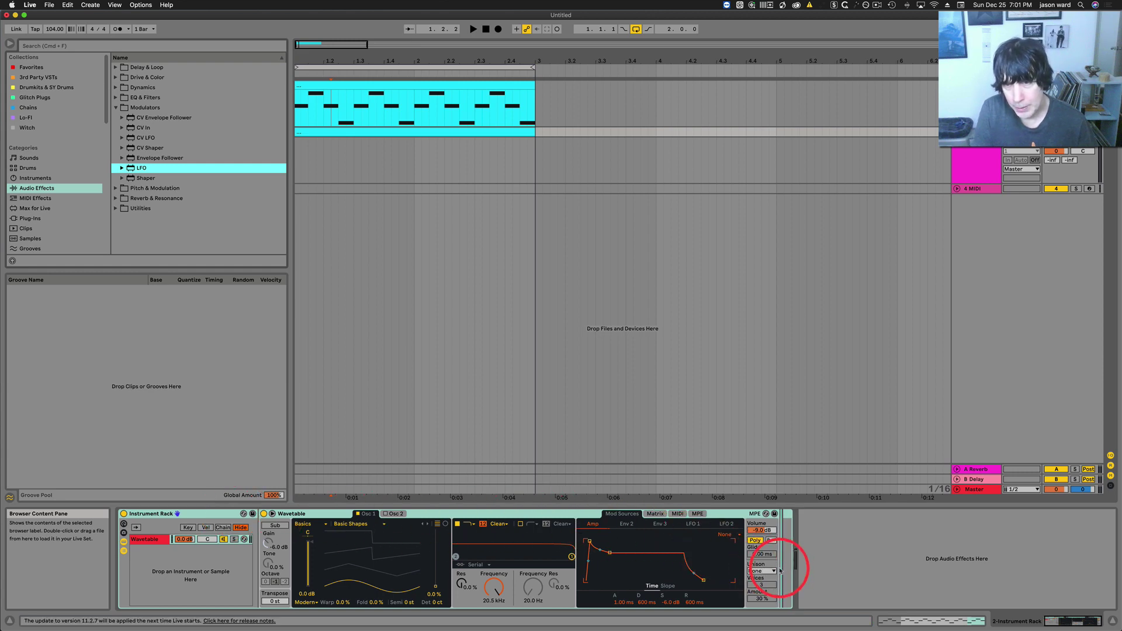
Step: Insert a slow LFO after Wavetable, map it to Osc 1 wavetable position, and stop playback
drag(780, 570, 780, 571)
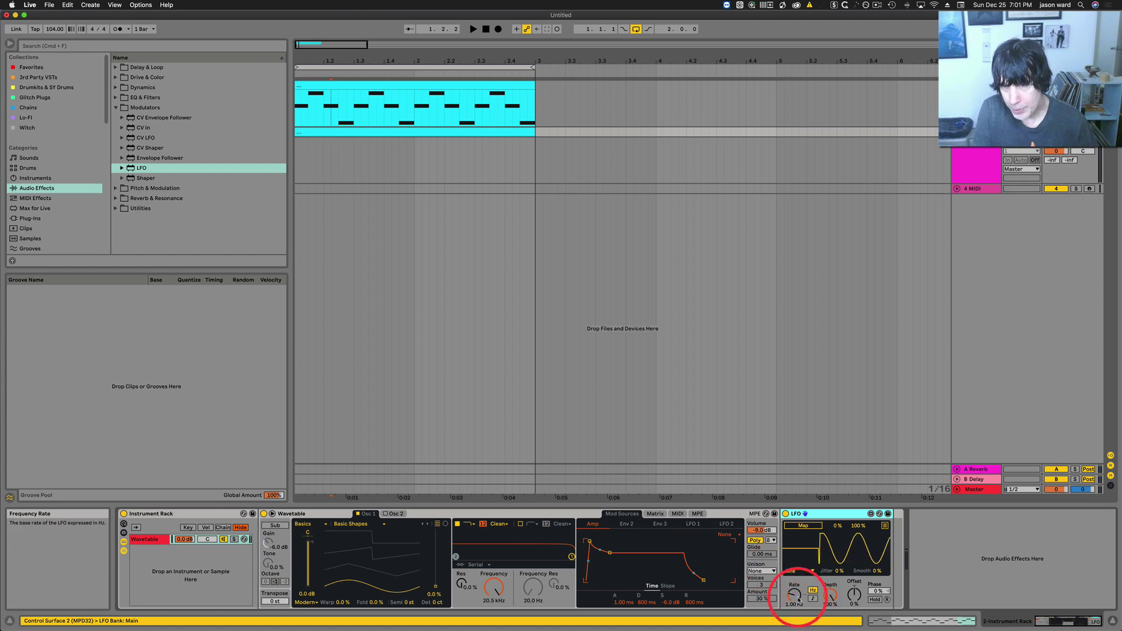
drag(797, 604, 795, 606)
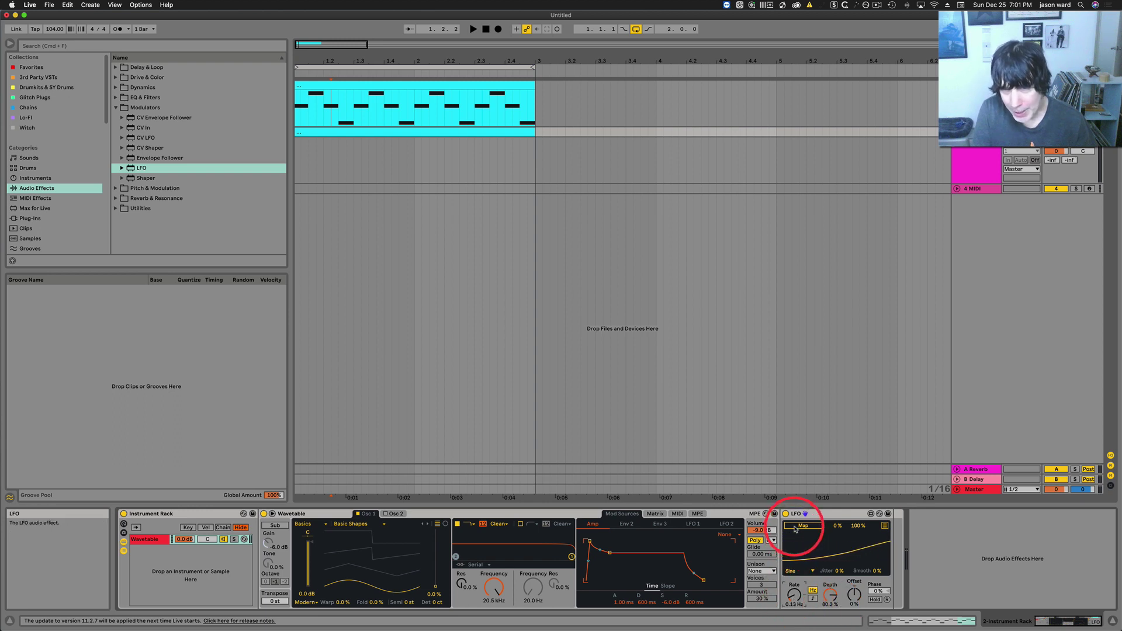
click(435, 586)
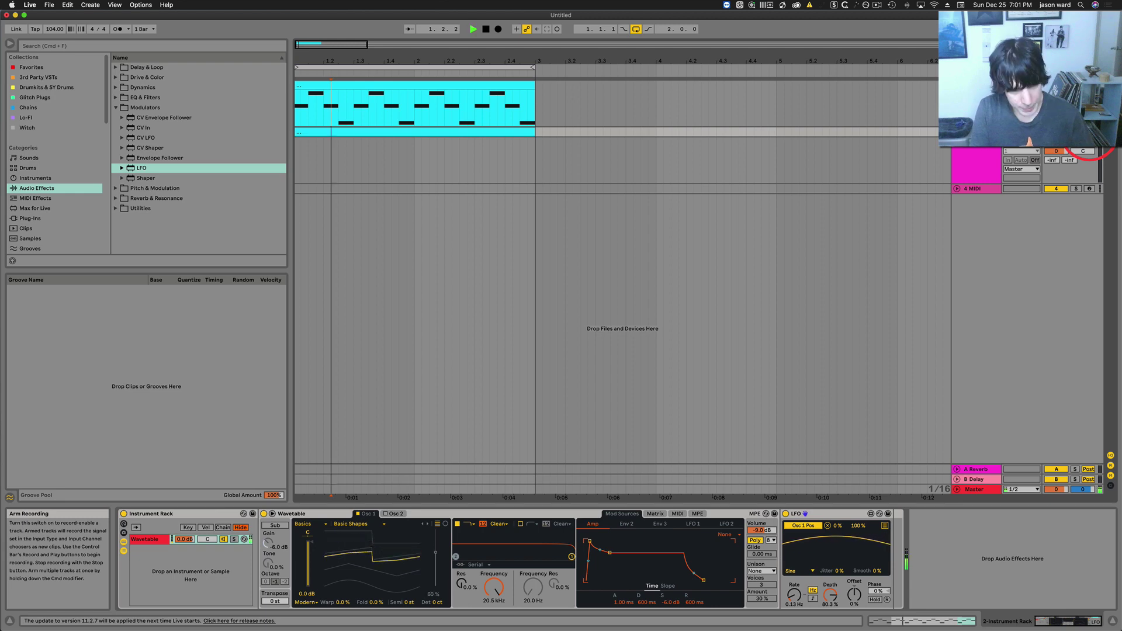
key(space)
click(882, 176)
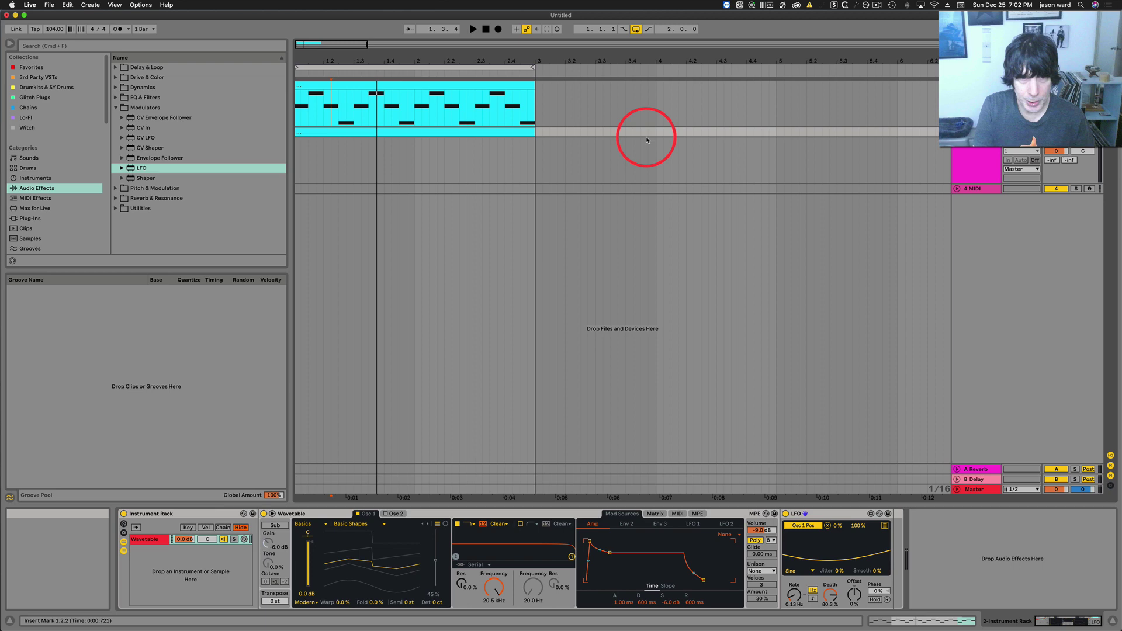
Step: Duplicate the Wavetable chain, then duplicate both chains, giving the rack four chains
click(150, 542)
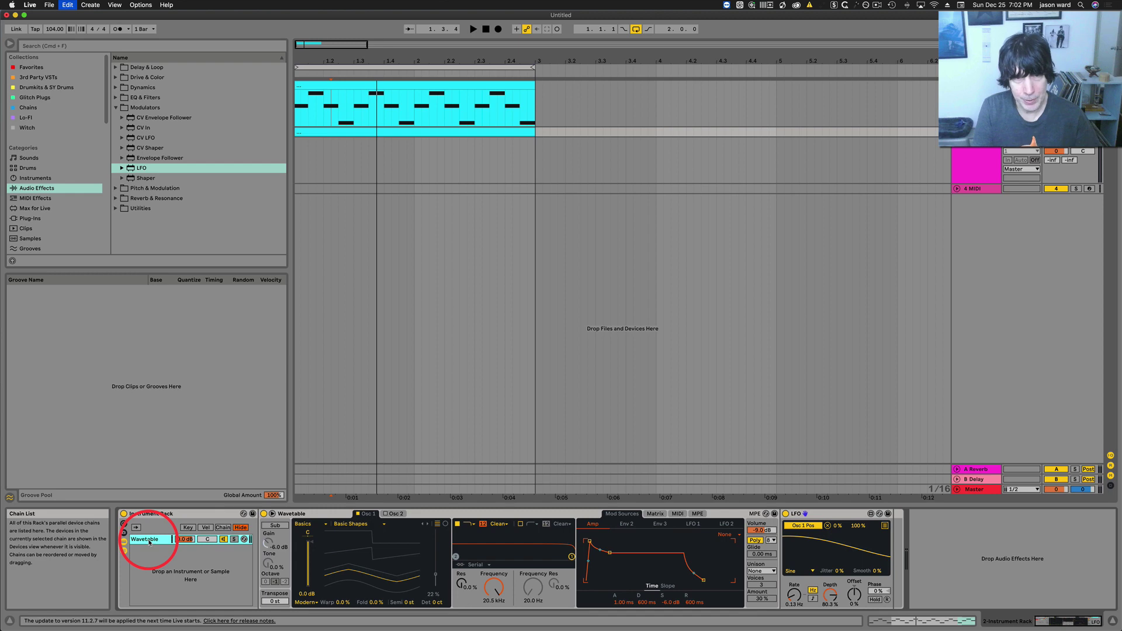
key(super+d)
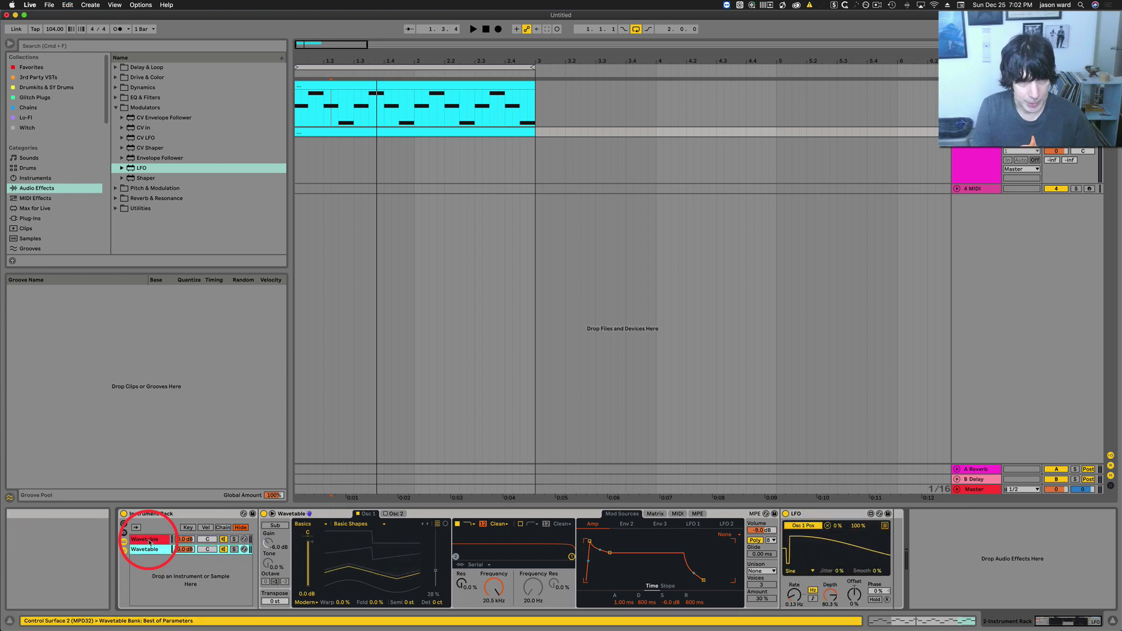
key(super+d)
key(super+f)
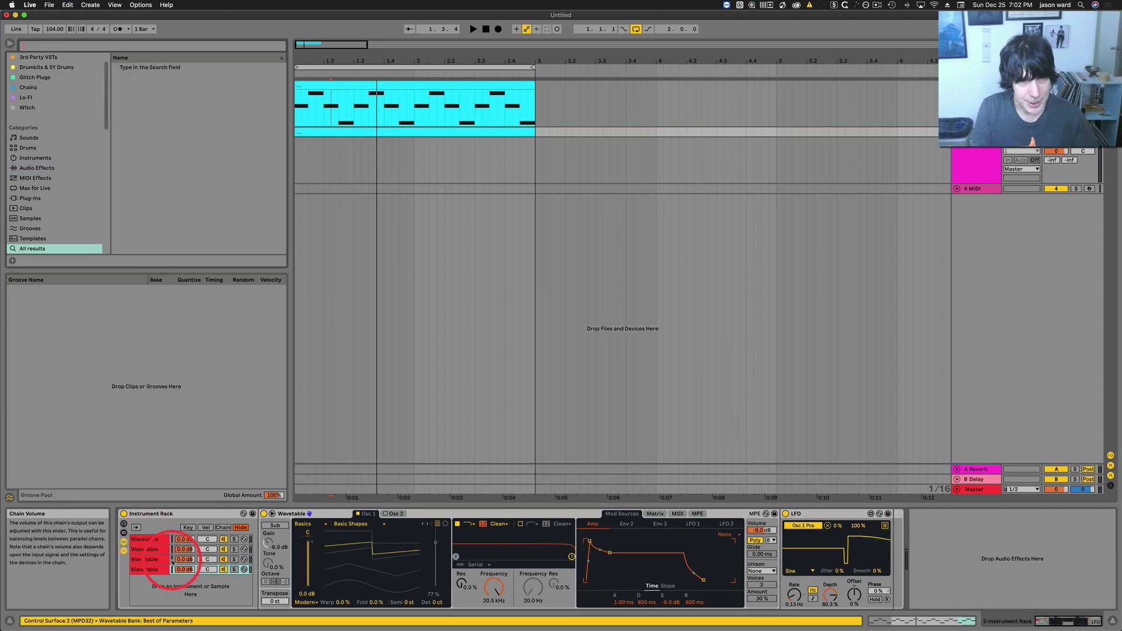
click(156, 570)
drag(177, 577, 127, 567)
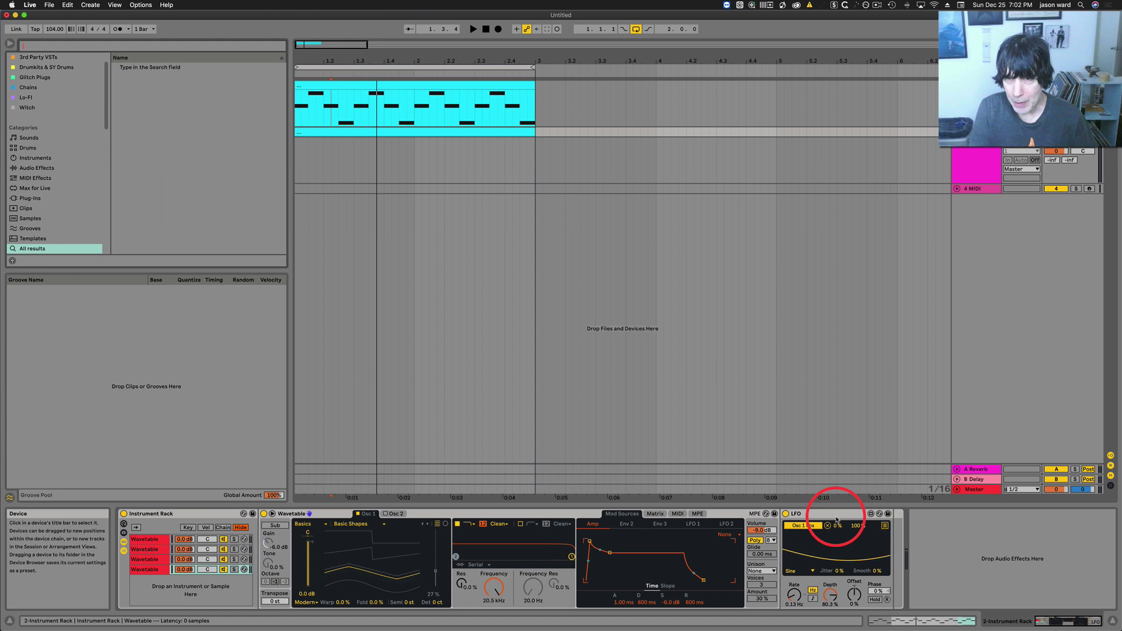
Step: Check the second chain's Osc 1 wavetable list unchanged, then return to the top track's rack
click(148, 550)
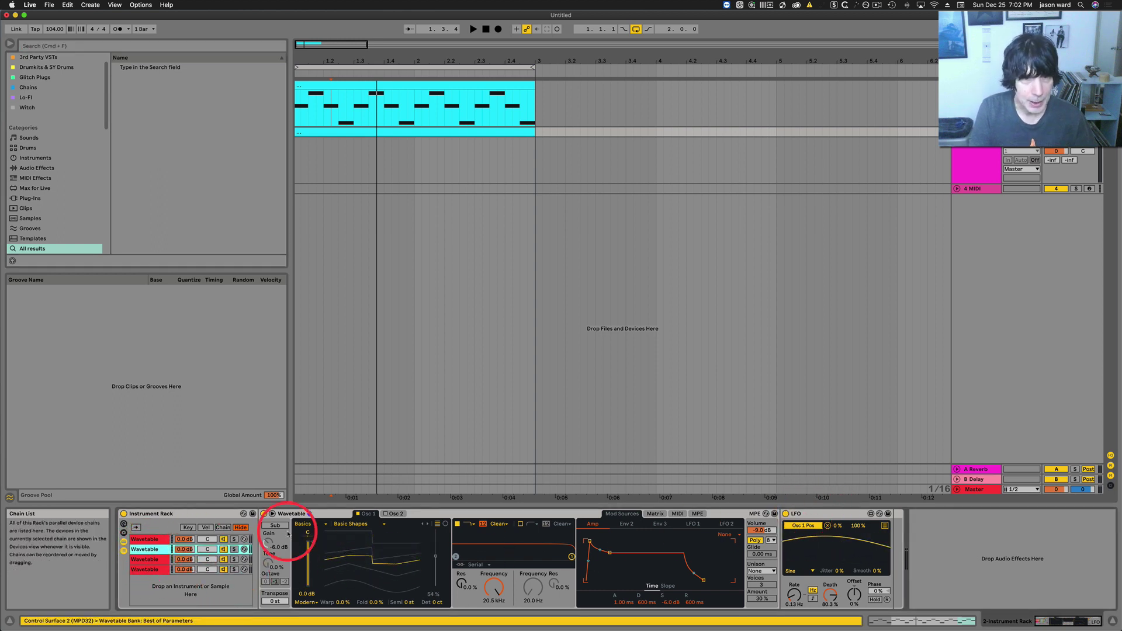
click(359, 525)
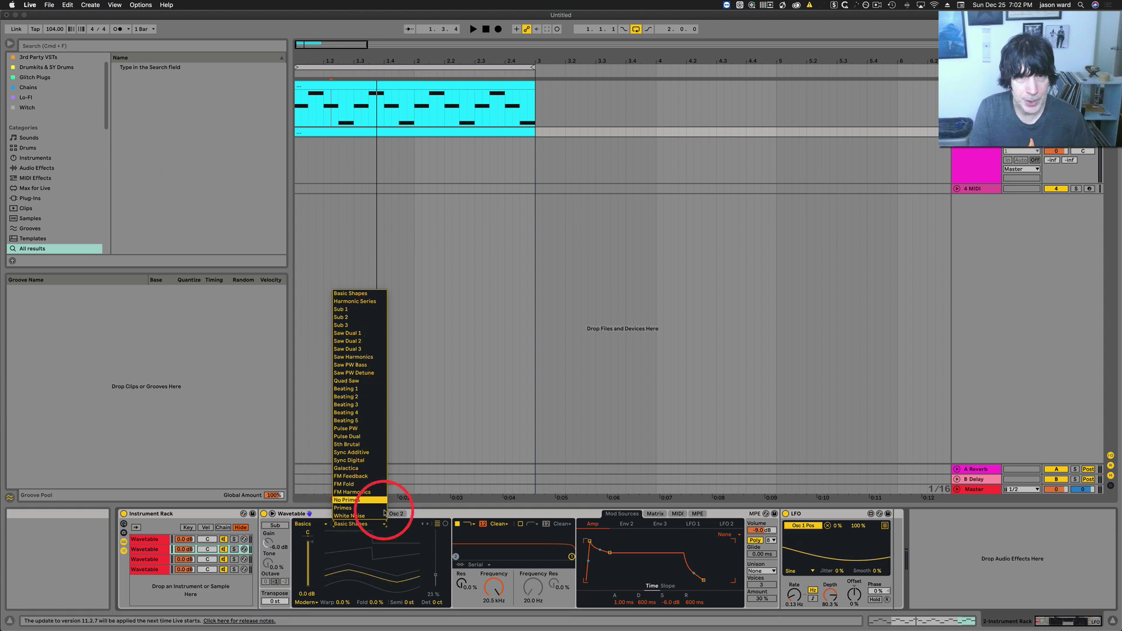
click(444, 514)
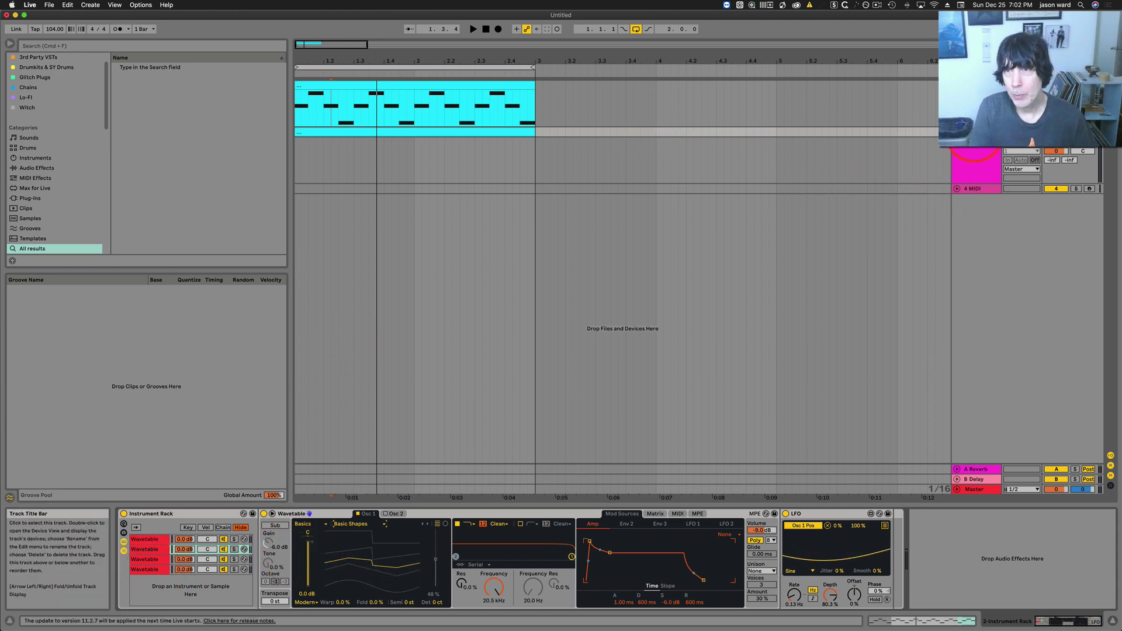
click(981, 141)
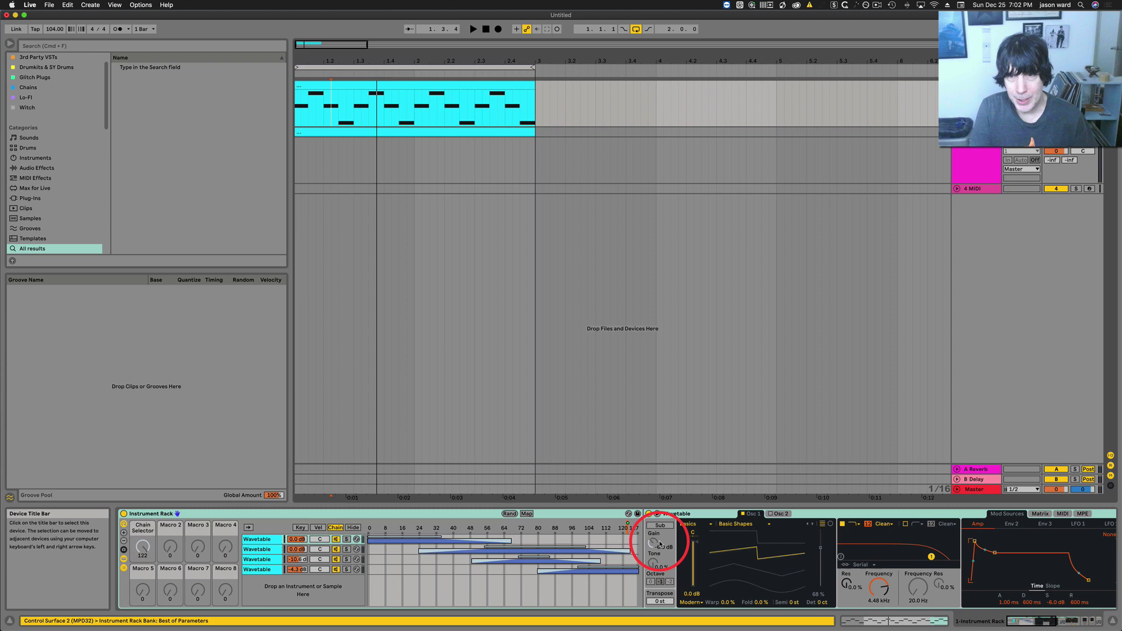
Step: Browse the top rack's chains and solo the second Wavetable chain
scroll(719, 547, right, 10)
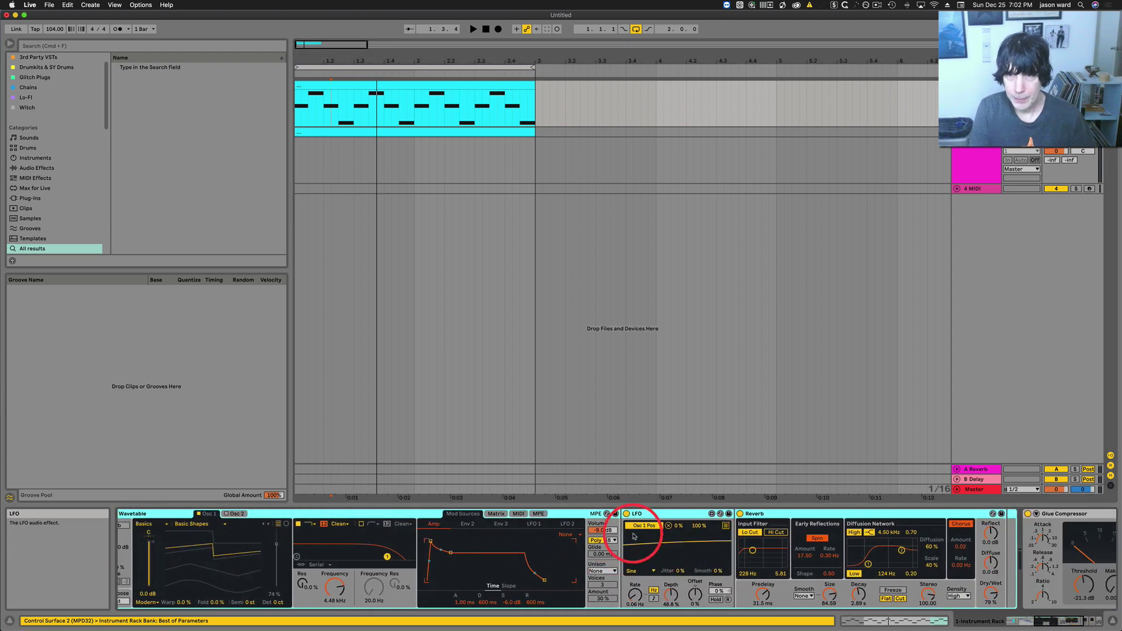
scroll(725, 537, left, 4)
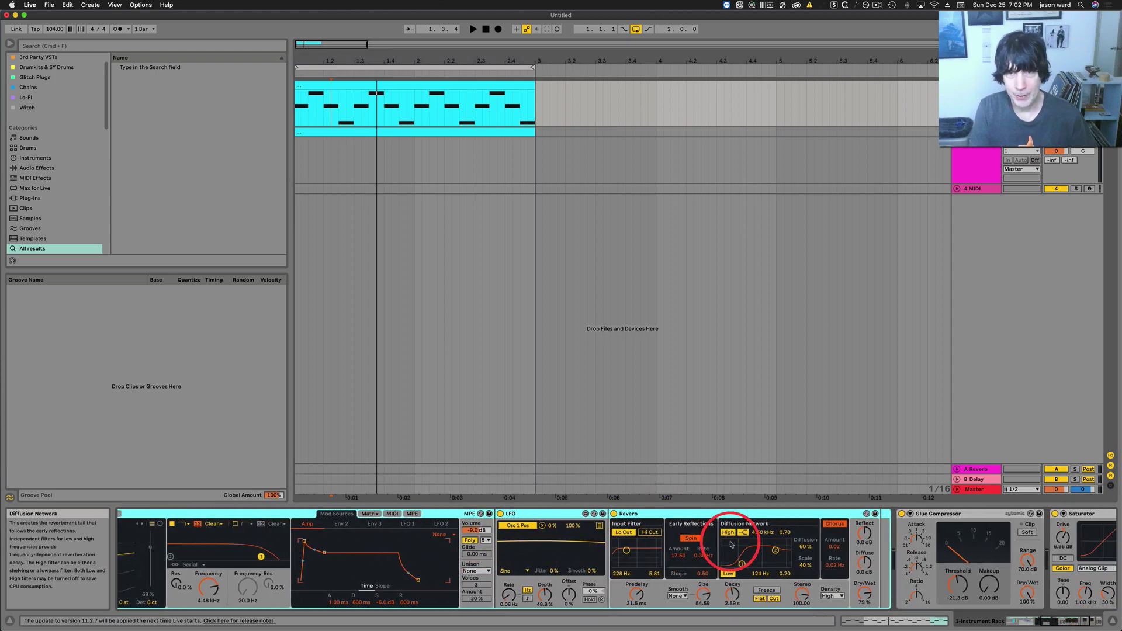
scroll(692, 559, left, 8)
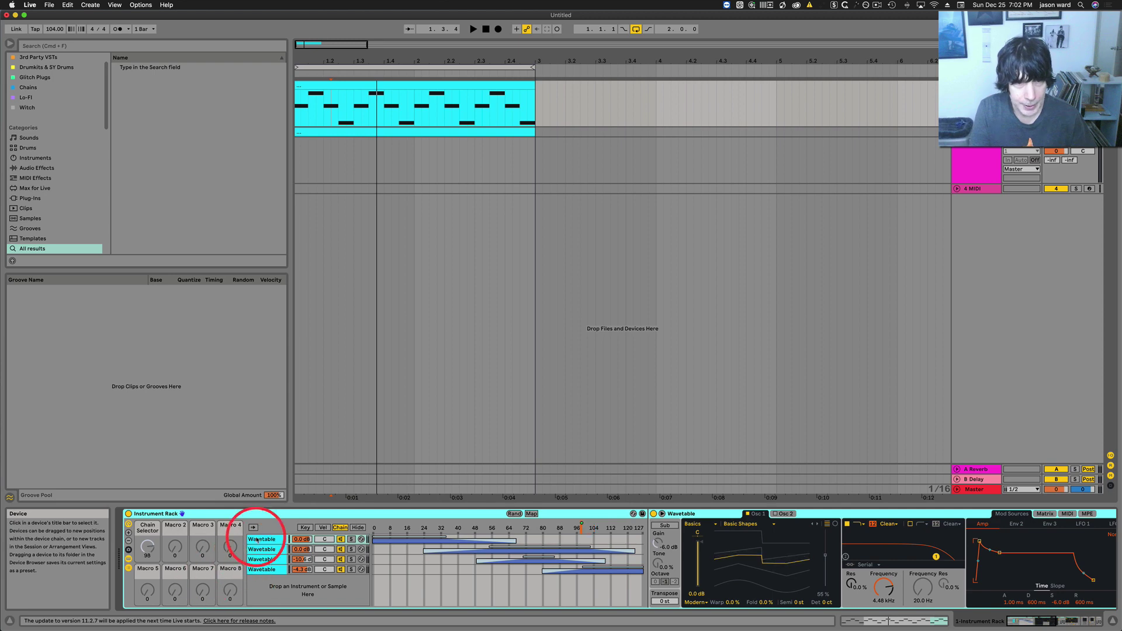
click(256, 539)
scroll(619, 544, right, 1)
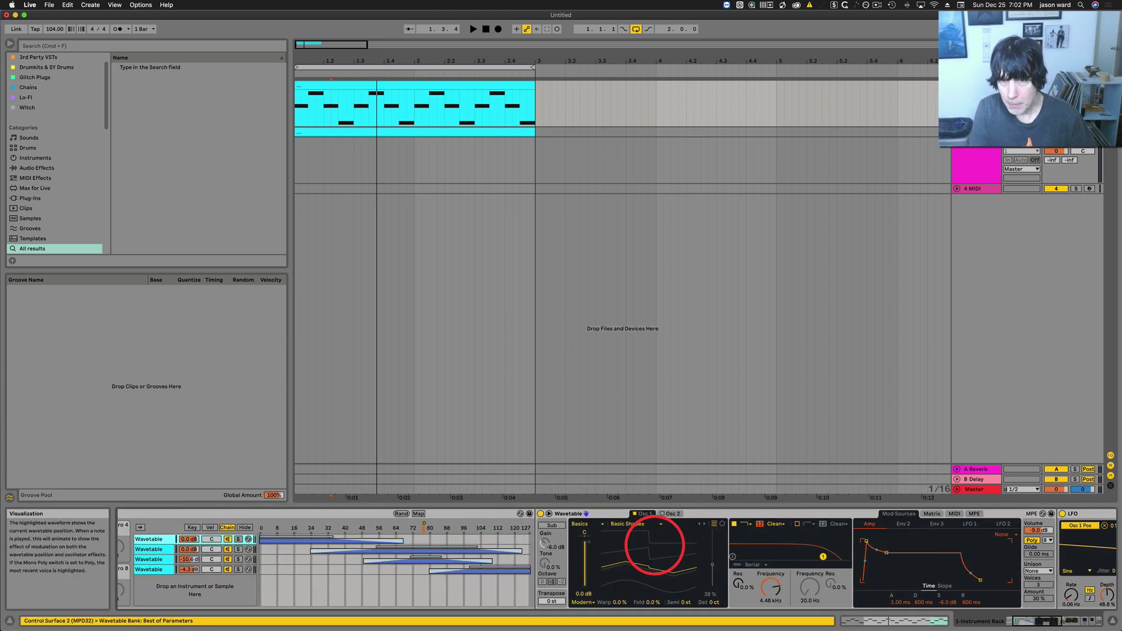
scroll(652, 539, right, 10)
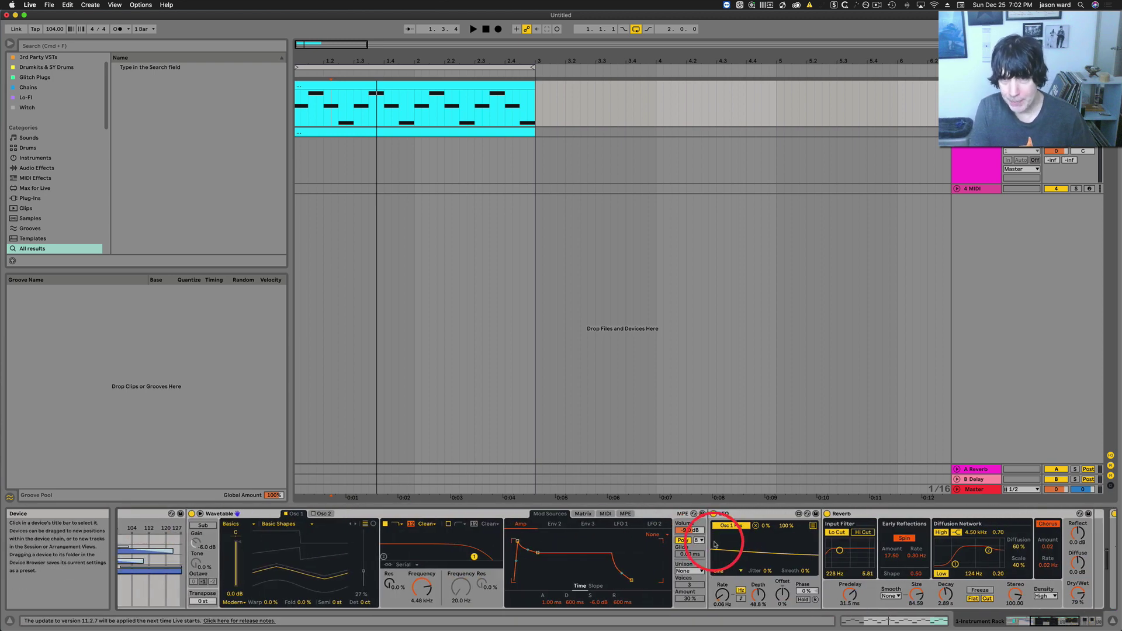
scroll(845, 529, right, 3)
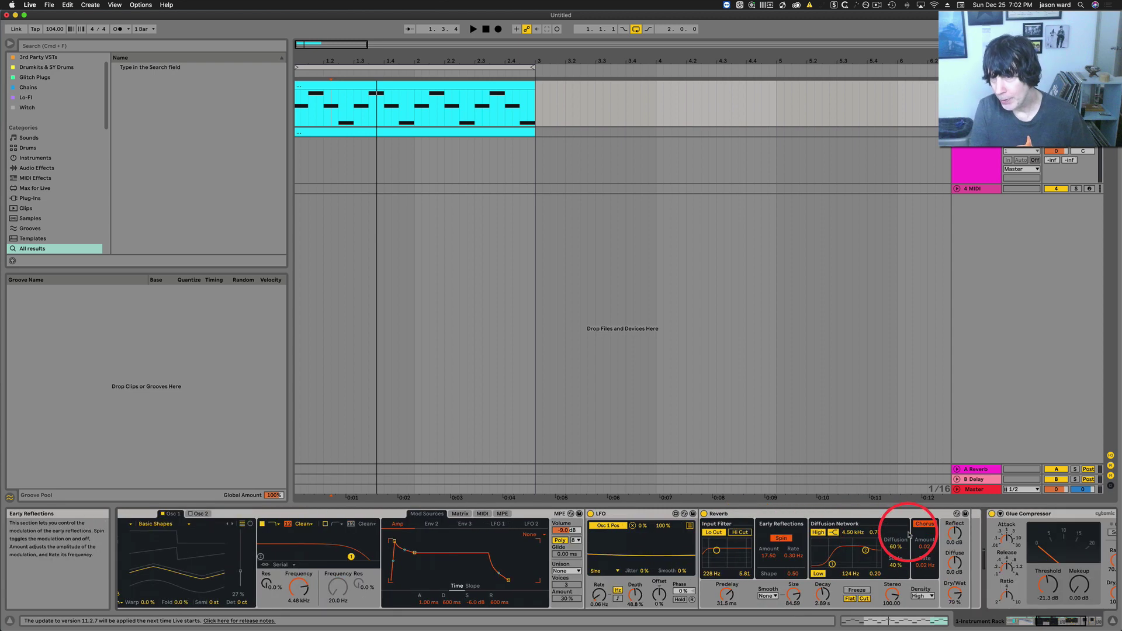
scroll(908, 539, left, 15)
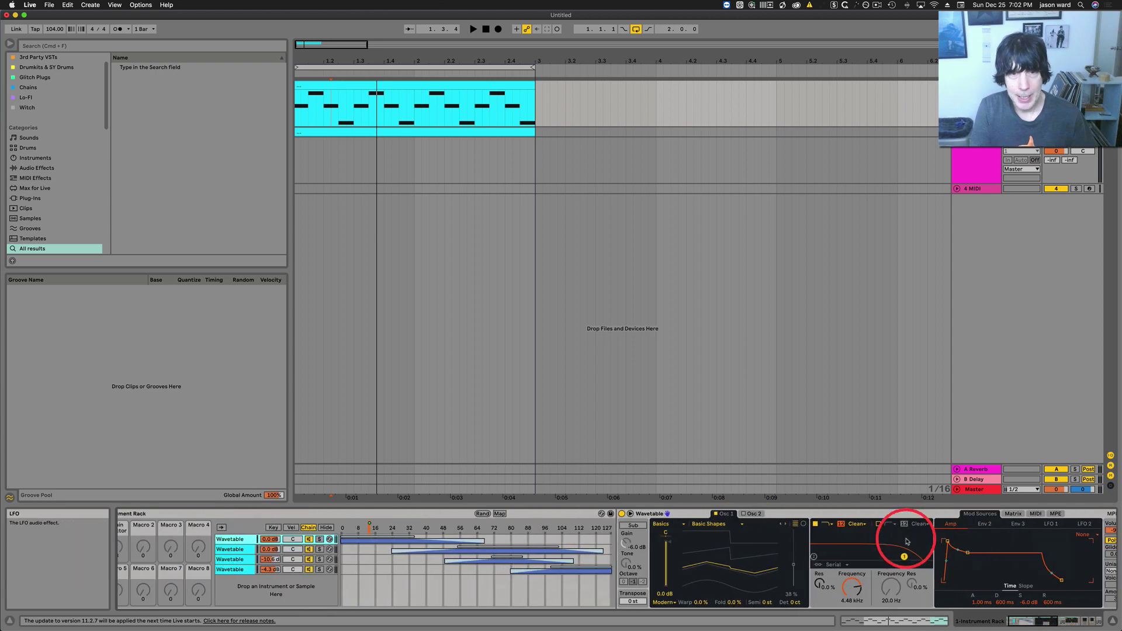
click(273, 550)
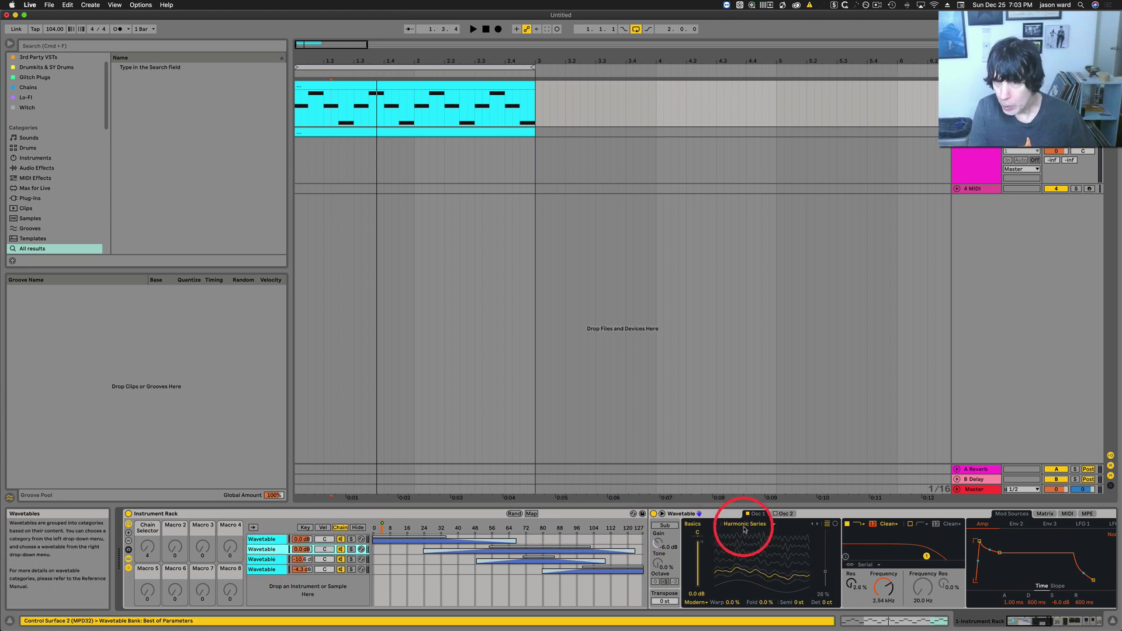
click(350, 550)
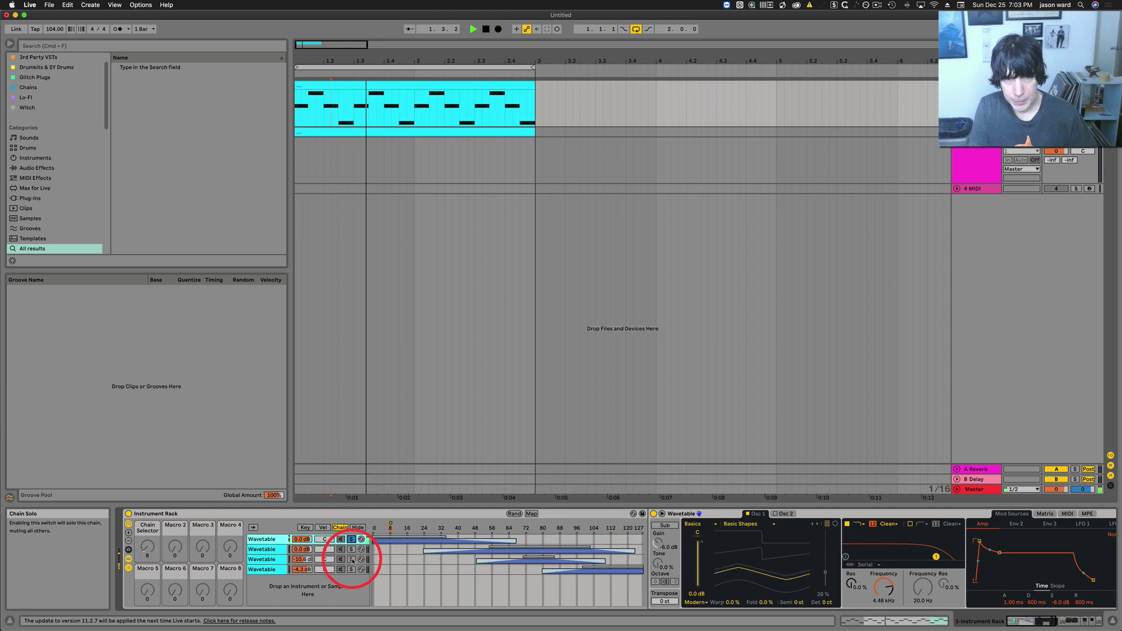
Step: Stop playback, inspect the third chain's devices, then solo the fourth chain using Pulse PW
key(space)
click(353, 560)
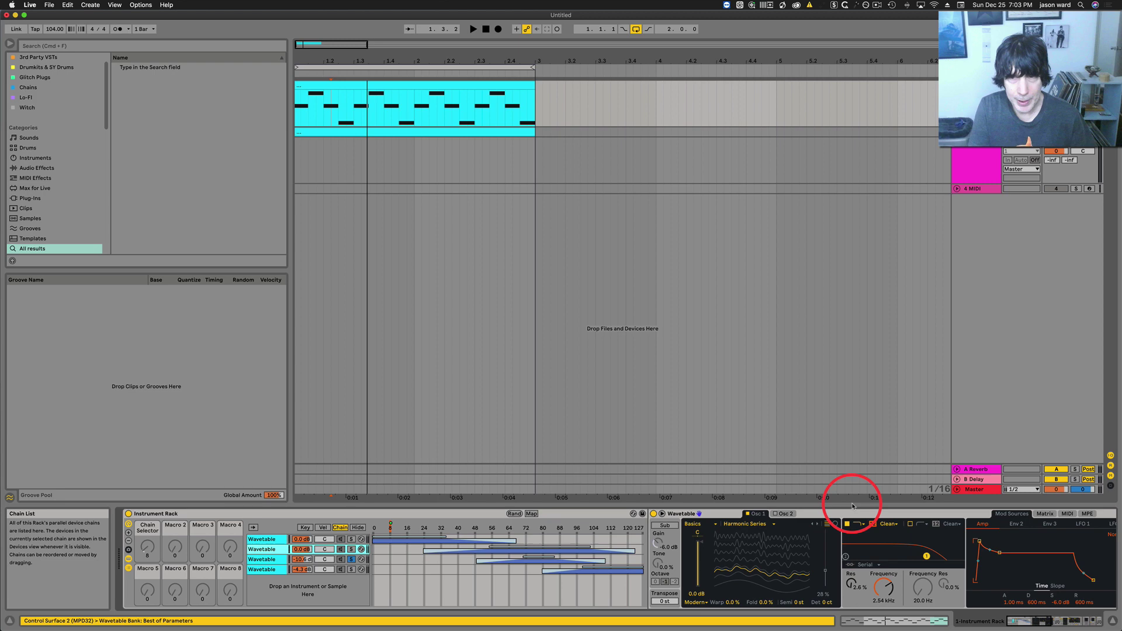
scroll(1053, 588, right, 10)
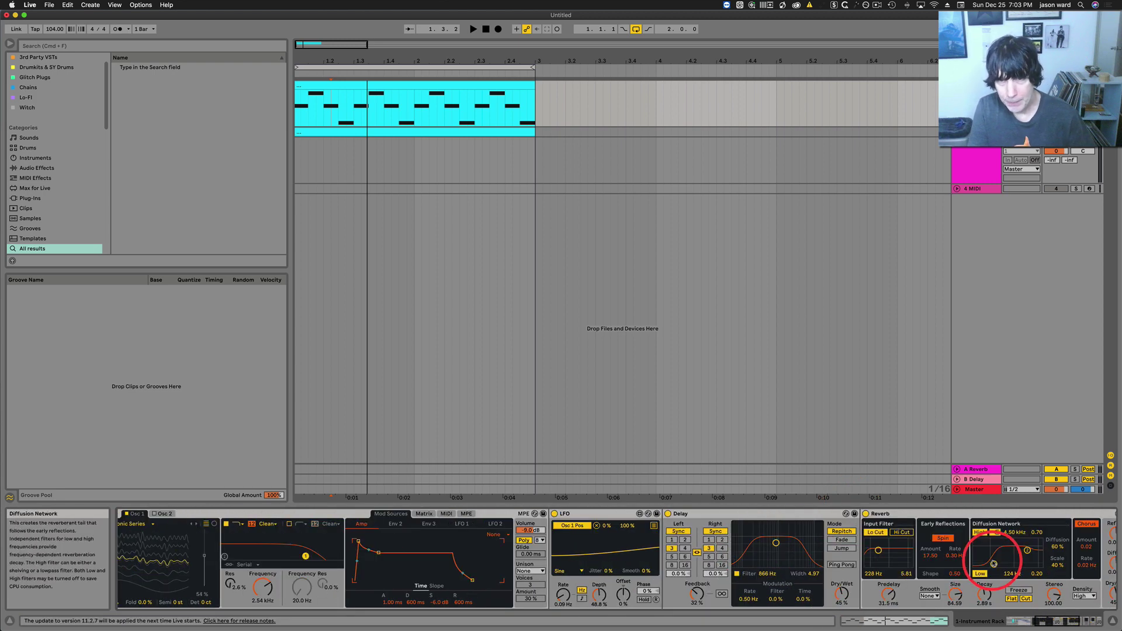
scroll(994, 564, left, 5)
scroll(760, 576, left, 4)
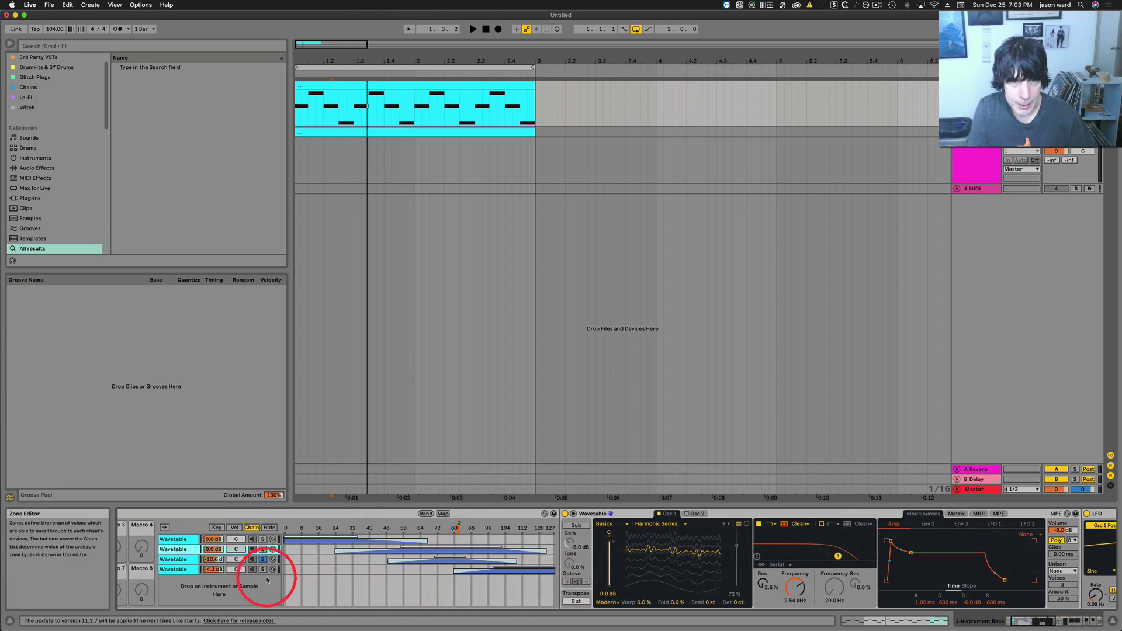
click(185, 562)
scroll(965, 539, right, 8)
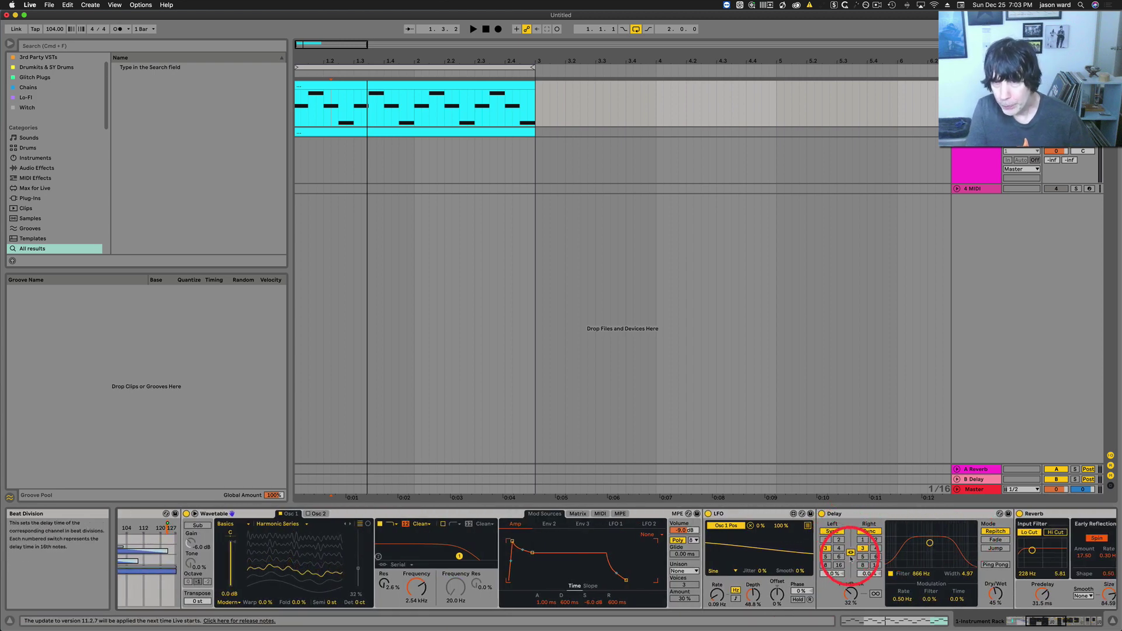
scroll(858, 555, right, 4)
scroll(857, 559, right, 4)
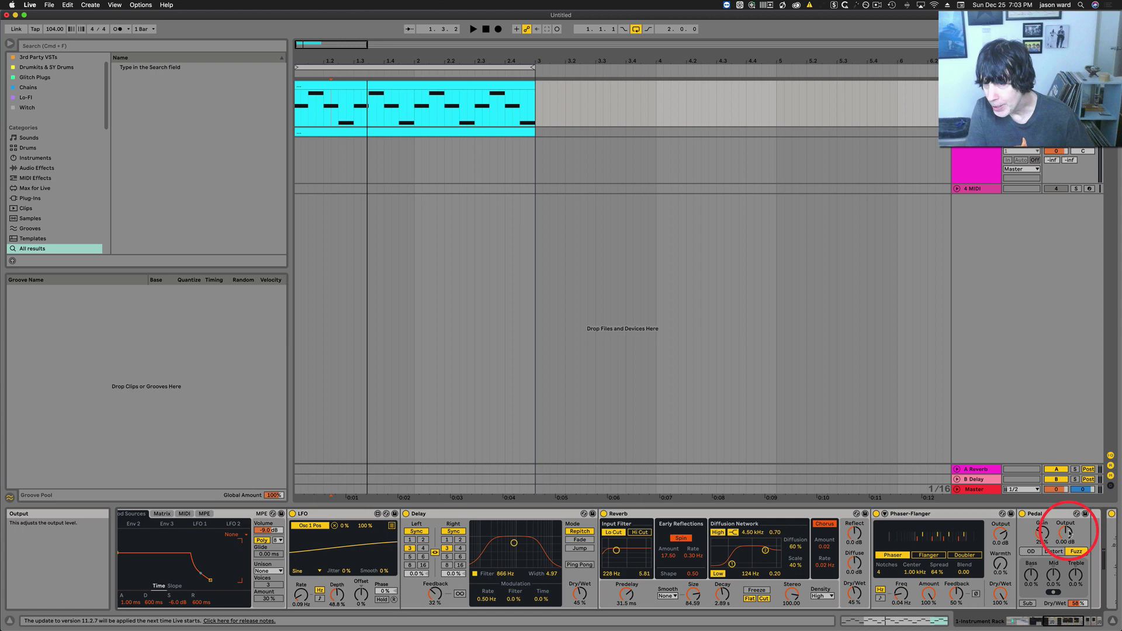
scroll(1060, 551, left, 15)
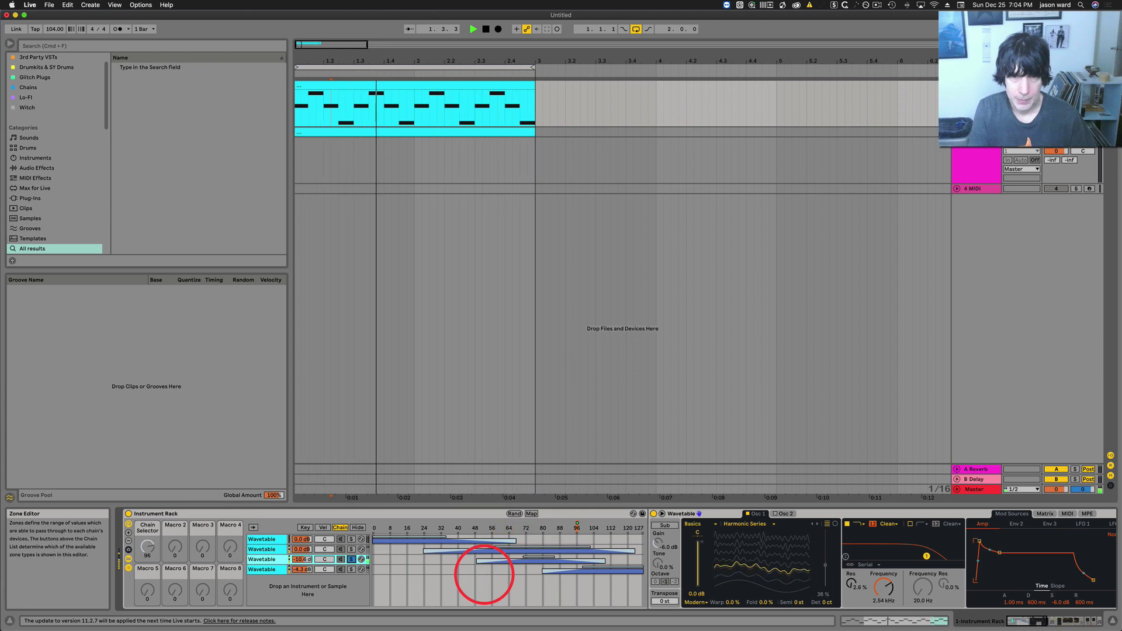
click(352, 569)
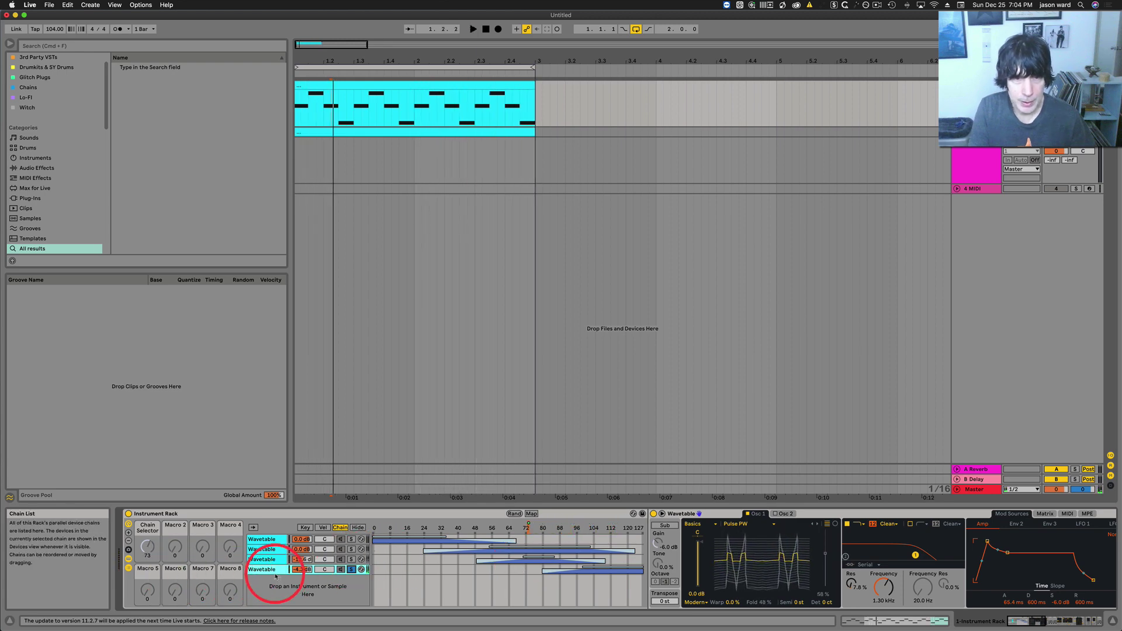
Step: Scroll the Device View past Phaser-Flanger, Reverb and Echo to the Glue Compressor, Saturator and LFO
scroll(814, 541, right, 5)
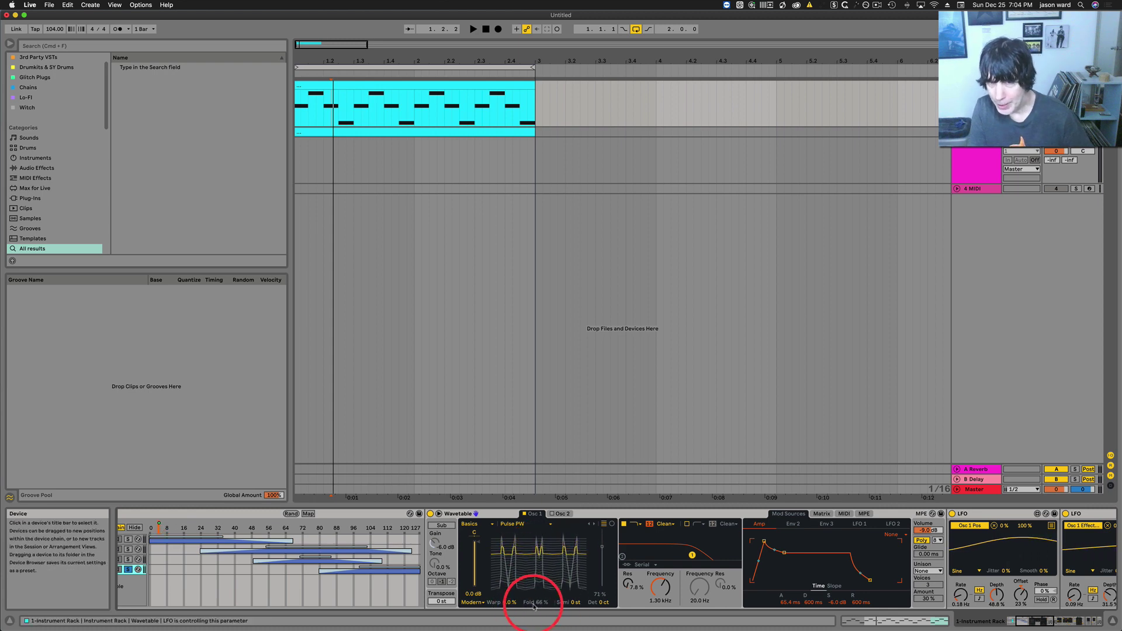
scroll(840, 564, right, 5)
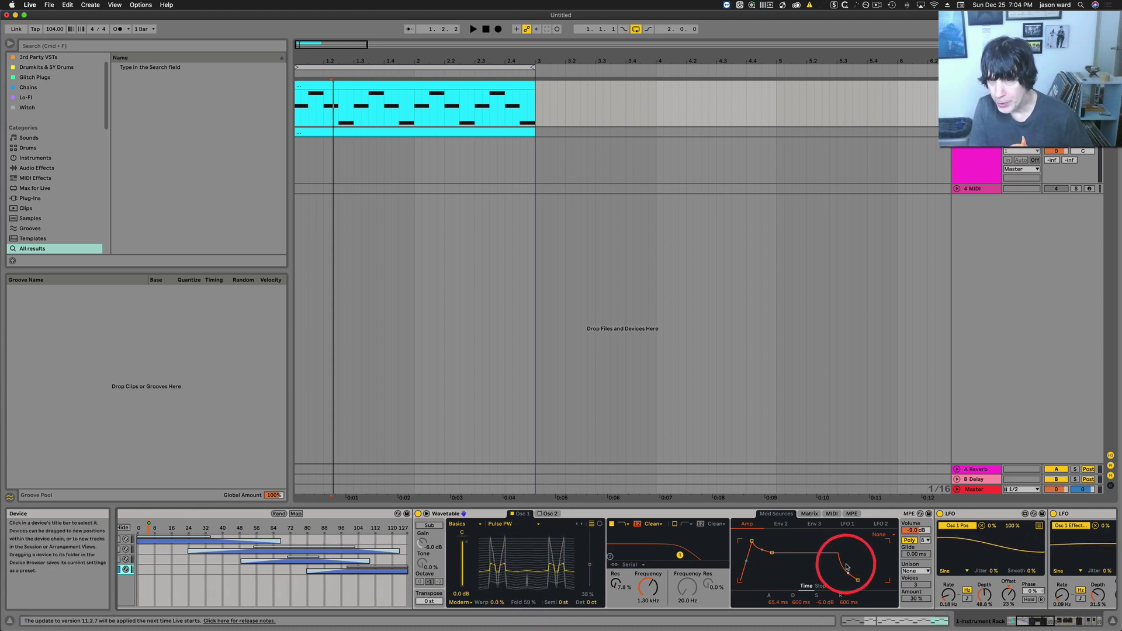
scroll(846, 566, right, 2)
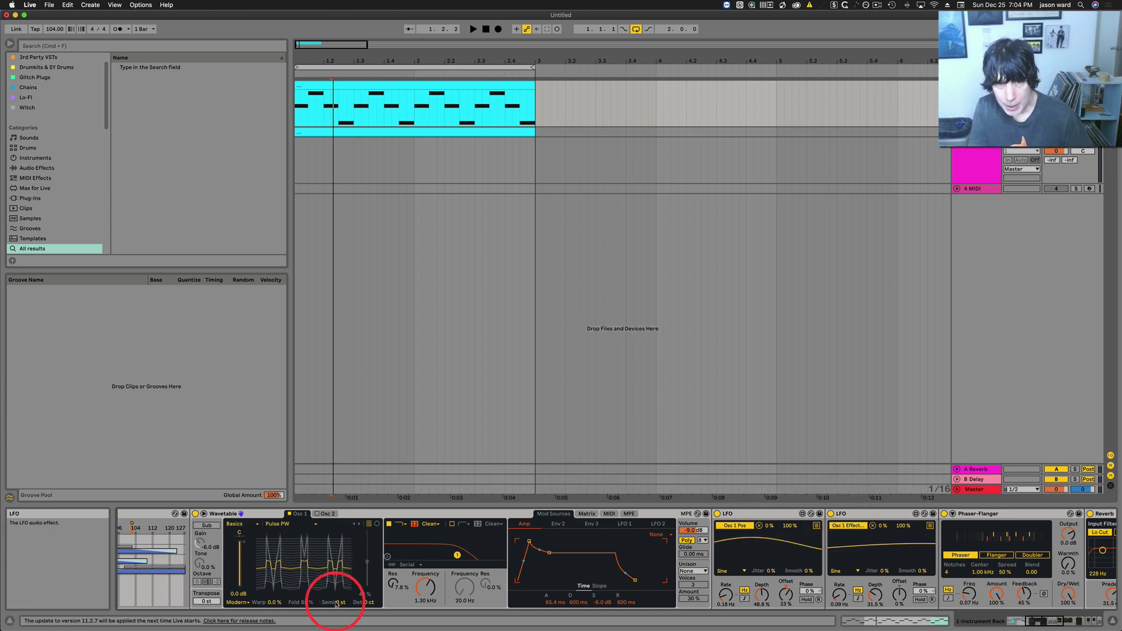
scroll(944, 556, right, 3)
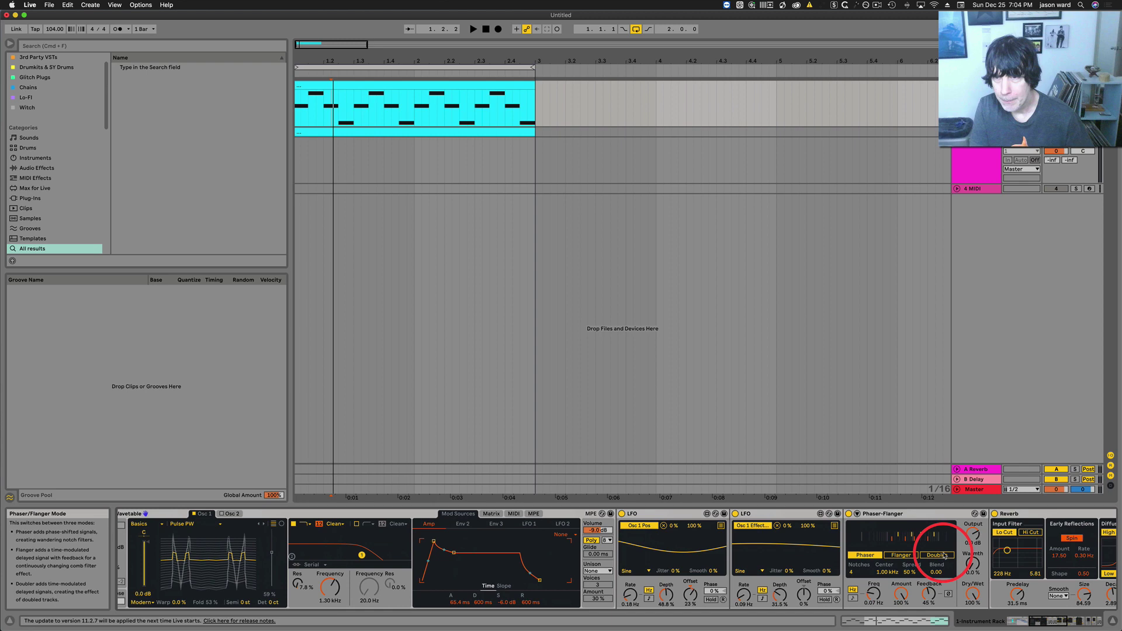
scroll(935, 554, right, 3)
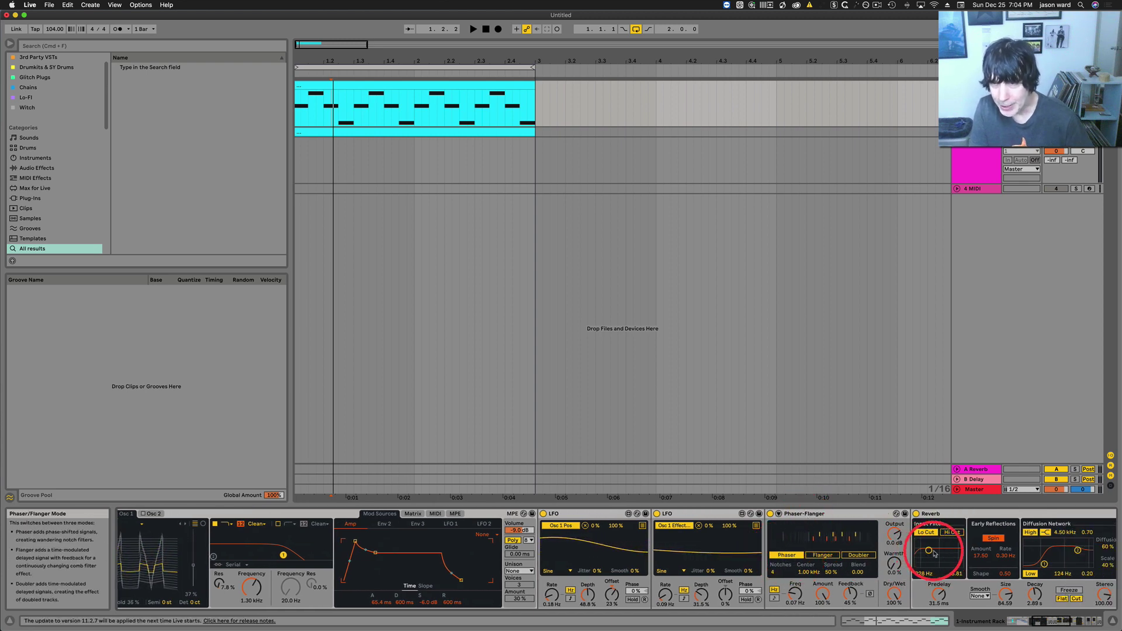
scroll(934, 554, right, 4)
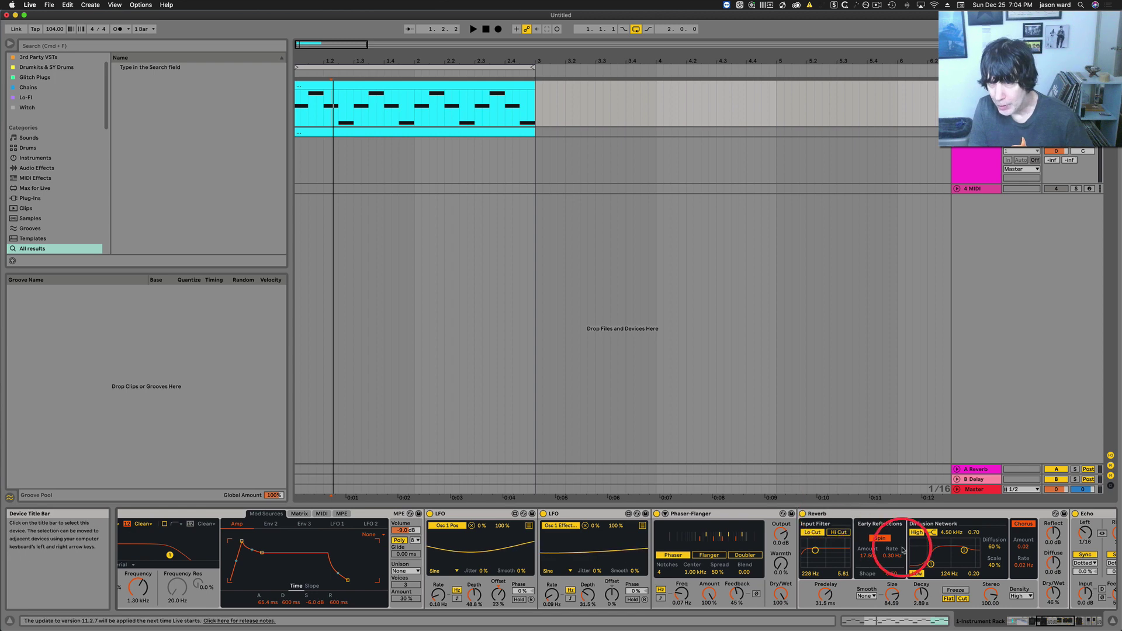
scroll(1027, 585, right, 3)
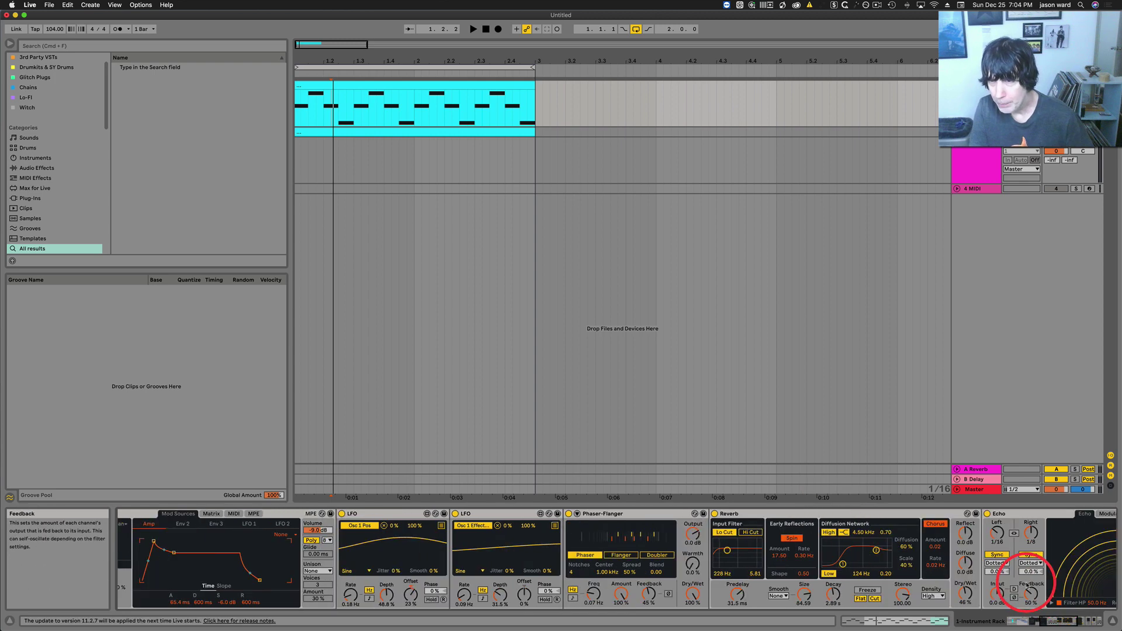
scroll(1027, 584, right, 4)
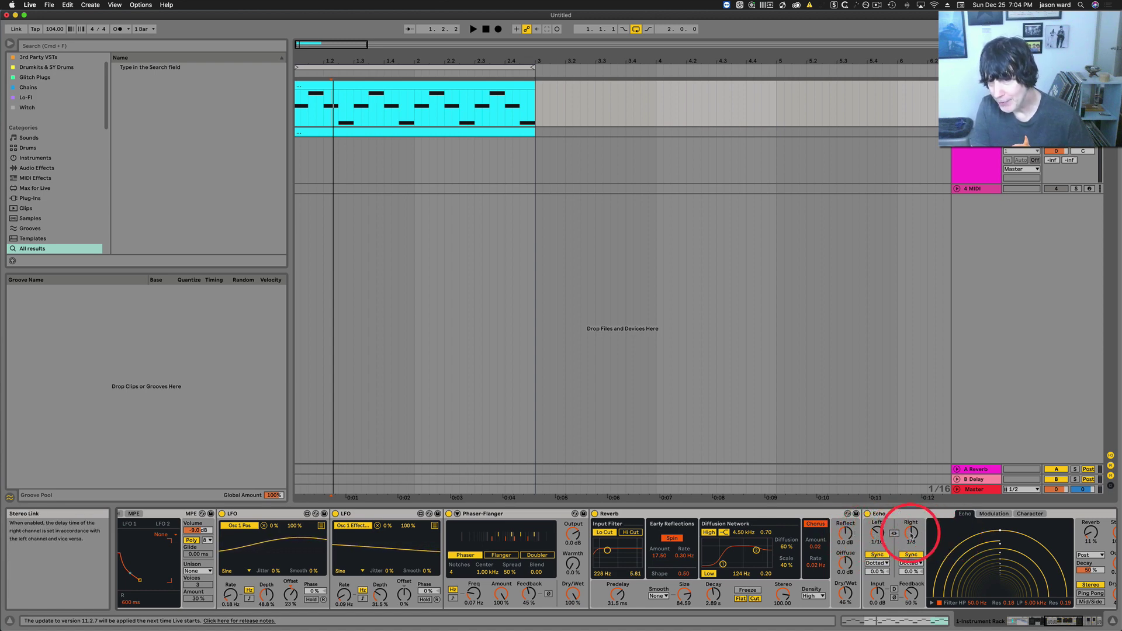
scroll(905, 571, right, 5)
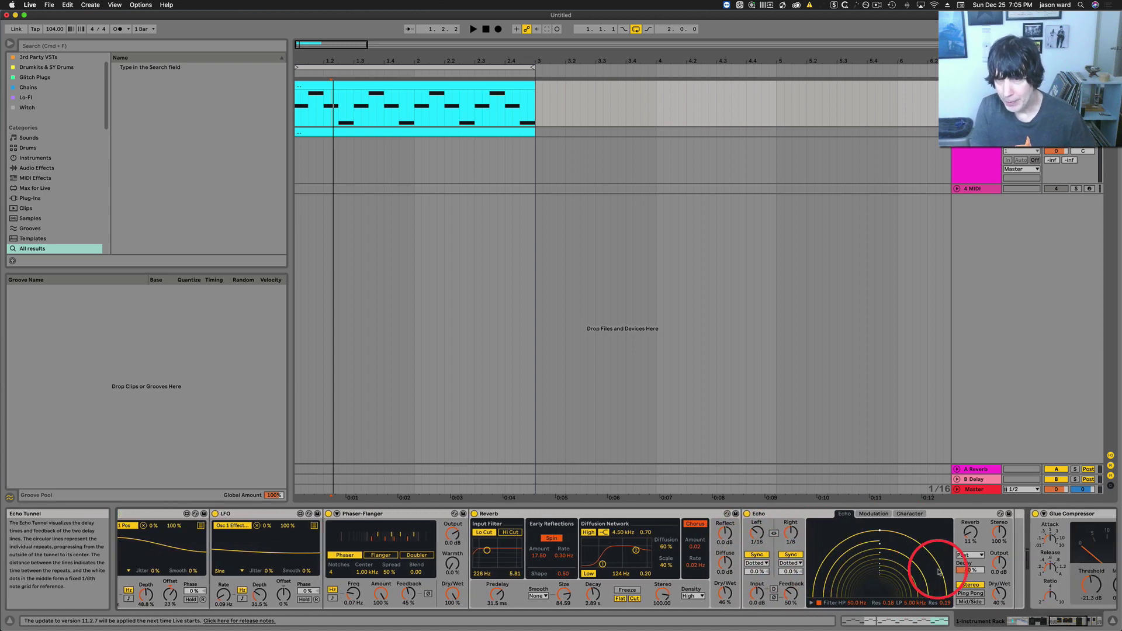
scroll(940, 575, right, 10)
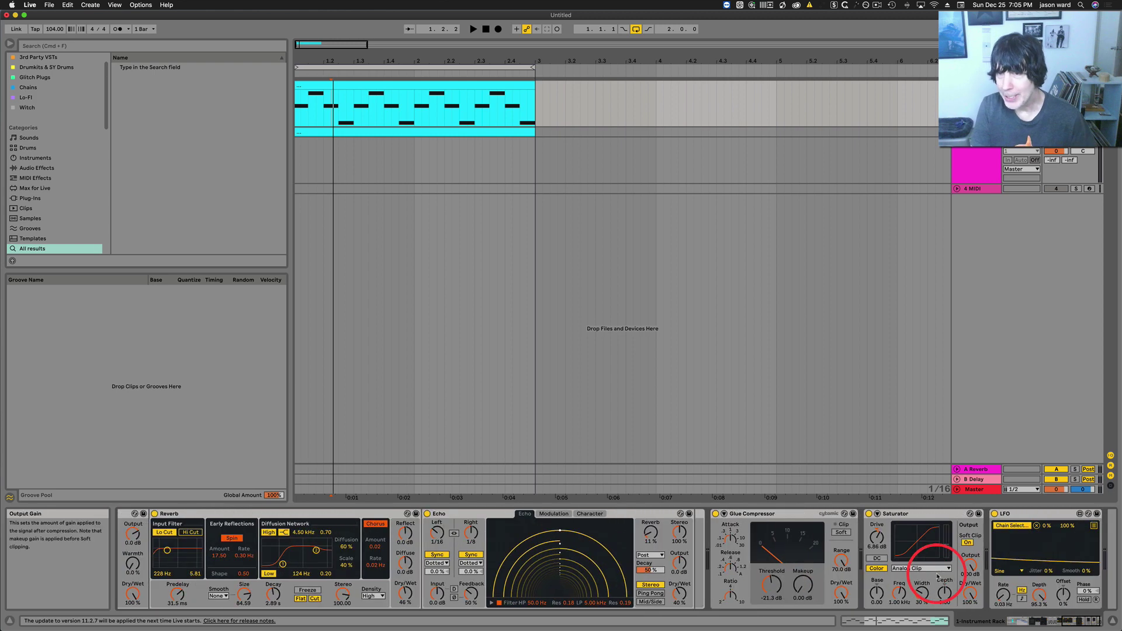
Step: Check the Glue Compressor, Saturator and LFO, then return to the Instrument Rack's Chain Select Editor
click(755, 515)
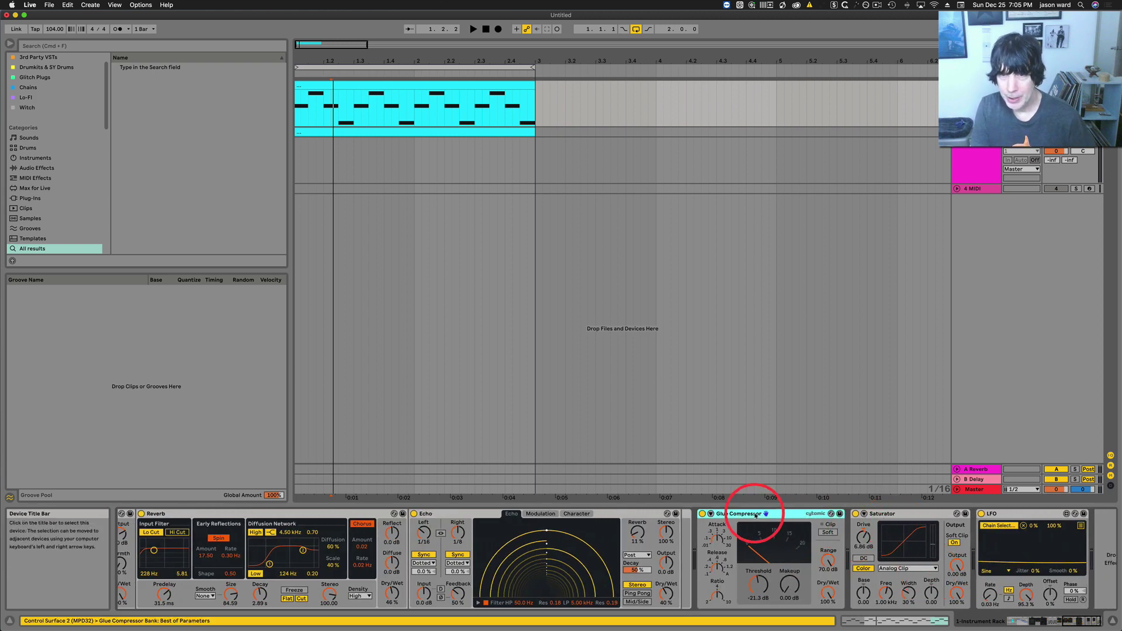
click(907, 514)
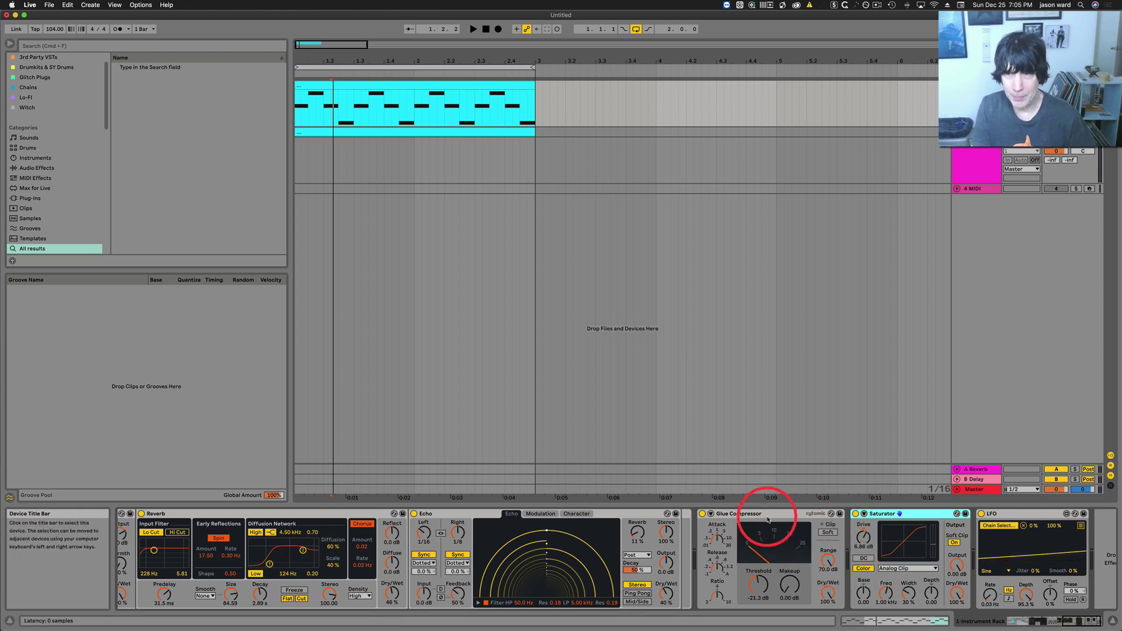
click(1026, 519)
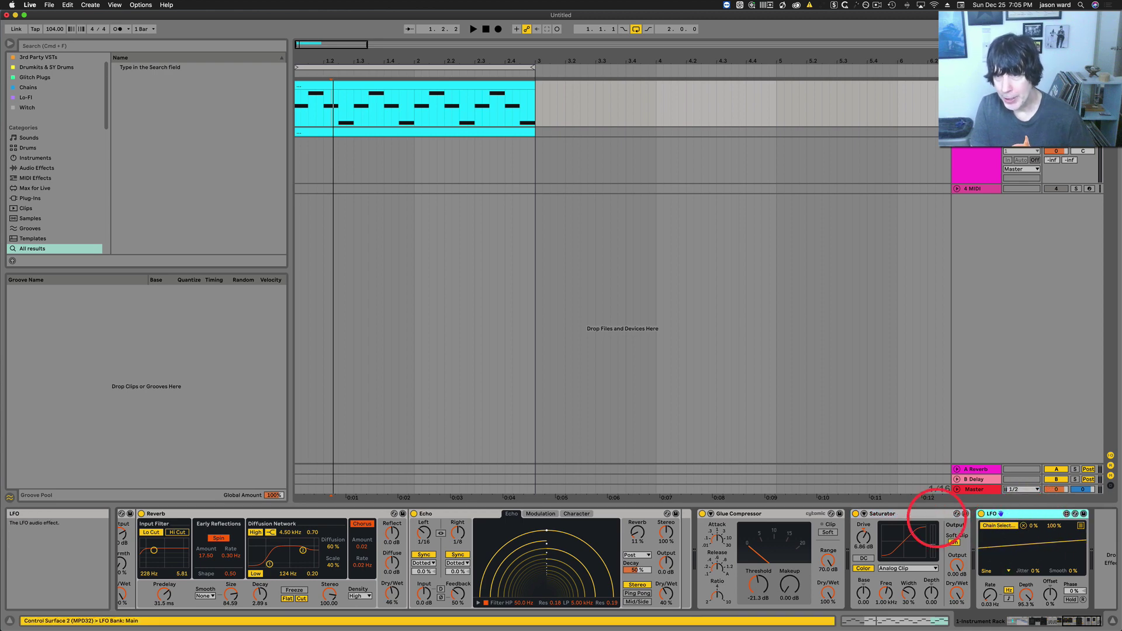
scroll(994, 535, left, 10)
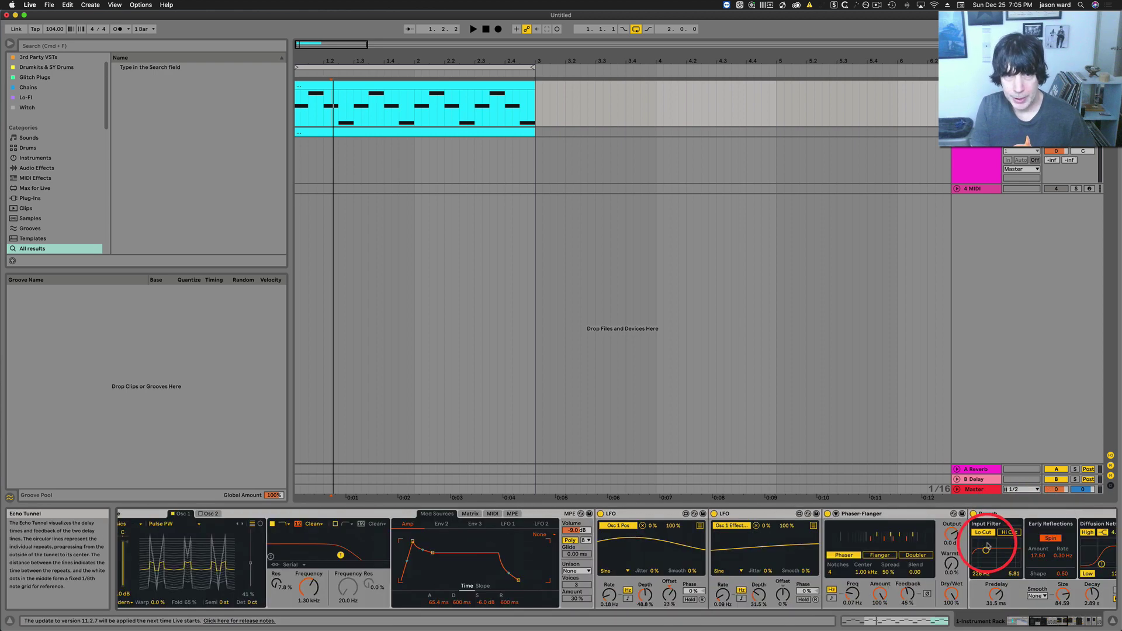
scroll(994, 547, left, 7)
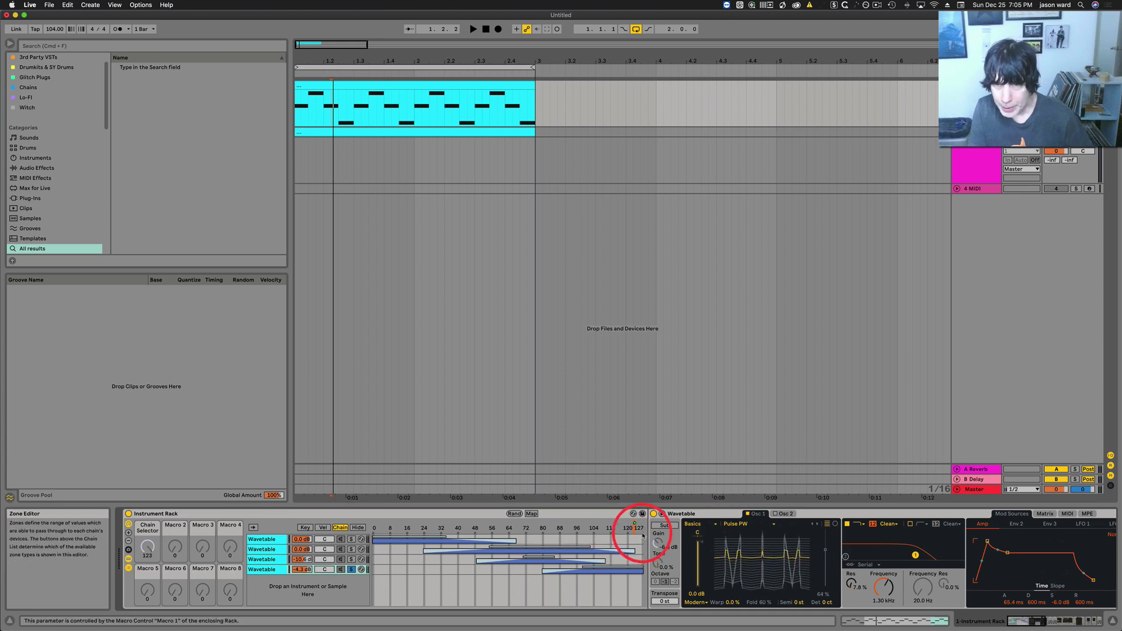
Step: Audition the chains by sweeping the Chain Selector down through 104 to 84
drag(643, 535, 639, 533)
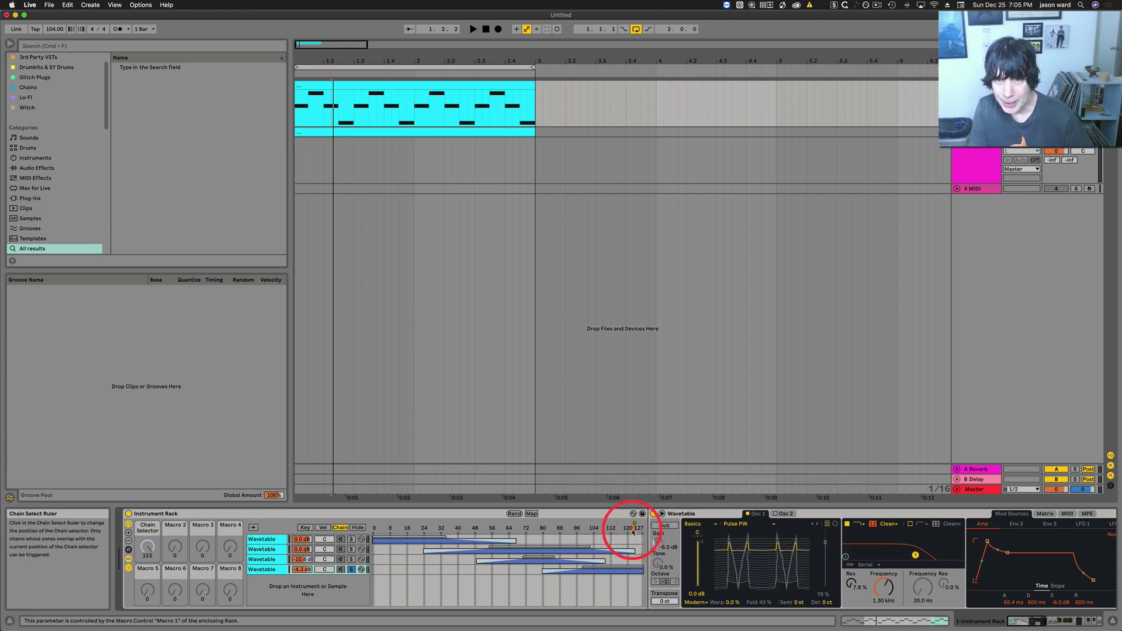
drag(611, 533, 594, 528)
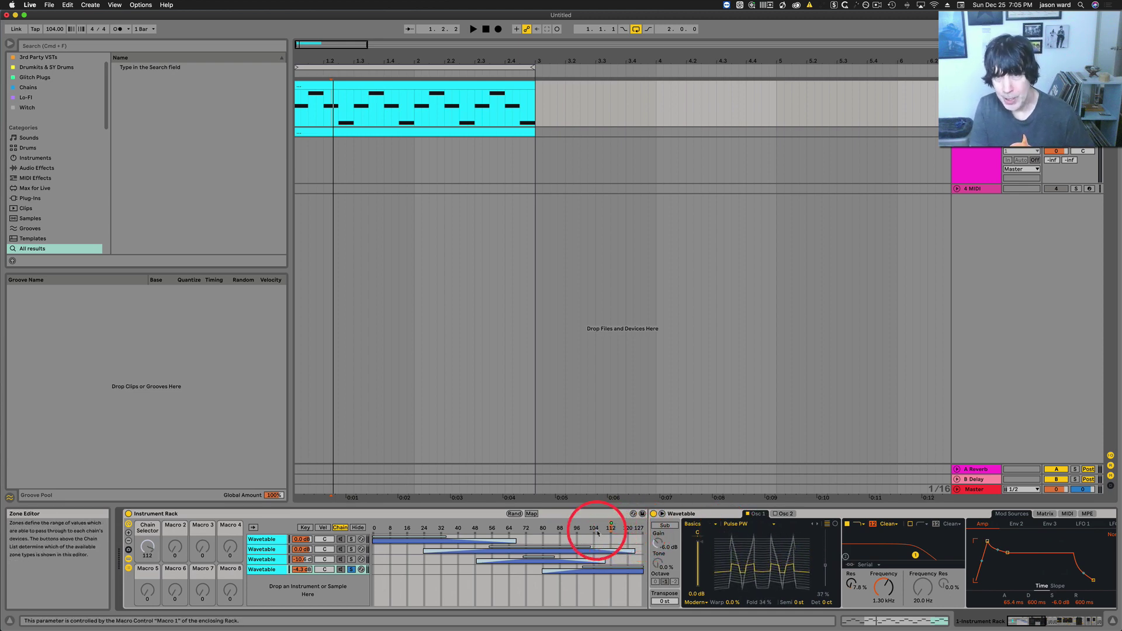
drag(527, 539, 514, 526)
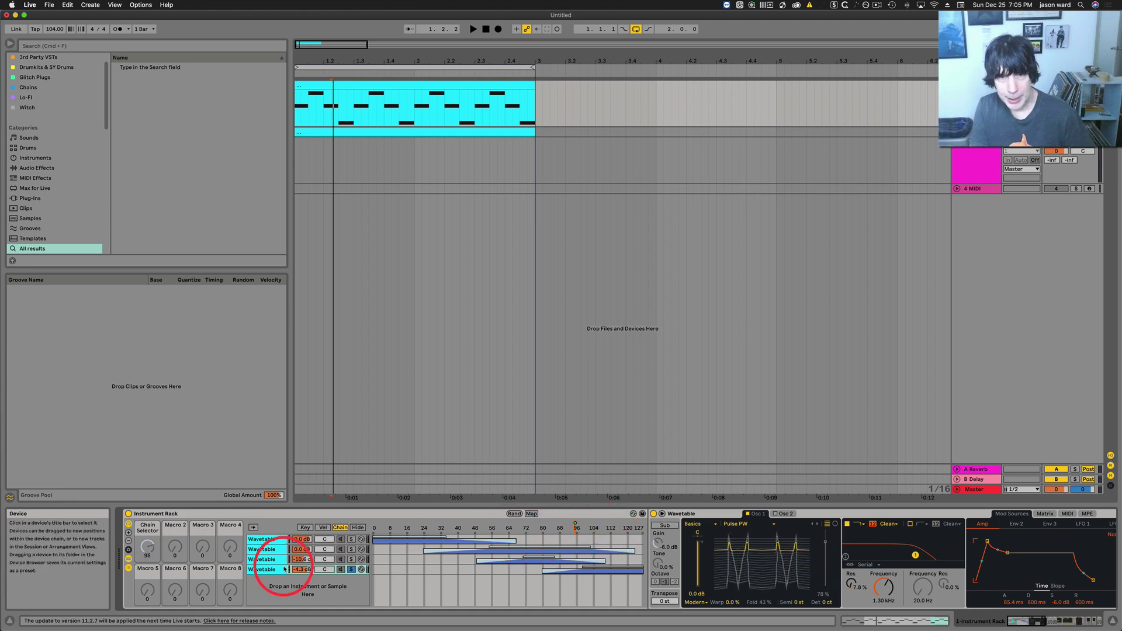
Step: Unsolo chain 4, sweep lower, and lengthen chain 3's zone fade-in
click(351, 570)
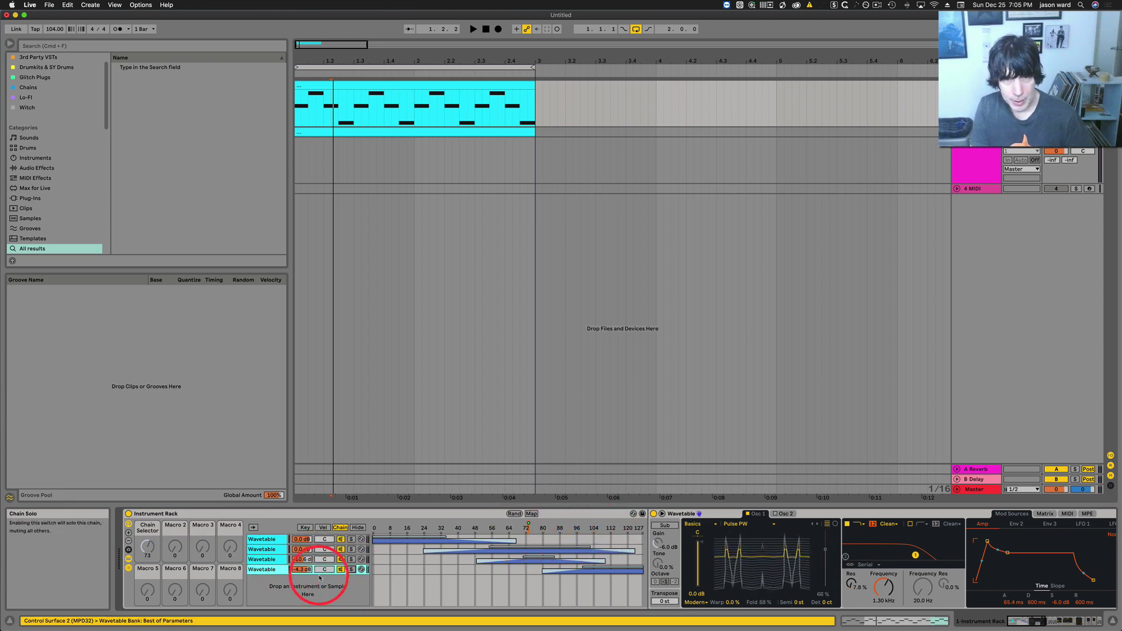
mouse_move(377, 529)
mouse_down()
mouse_move(459, 527)
mouse_move(389, 534)
mouse_up()
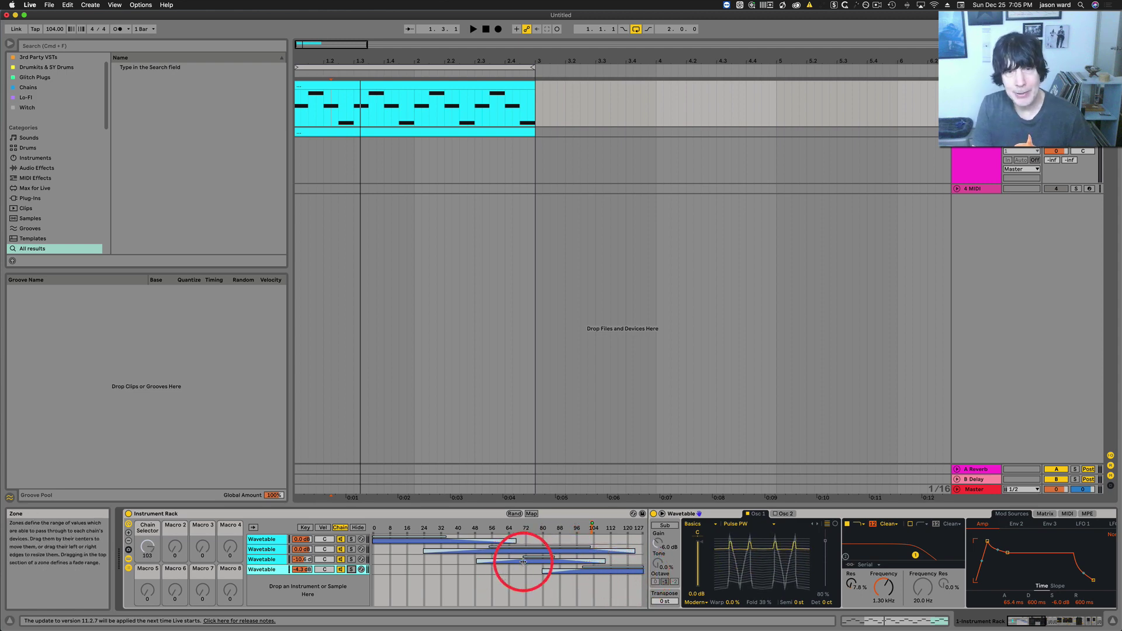
drag(524, 561, 476, 556)
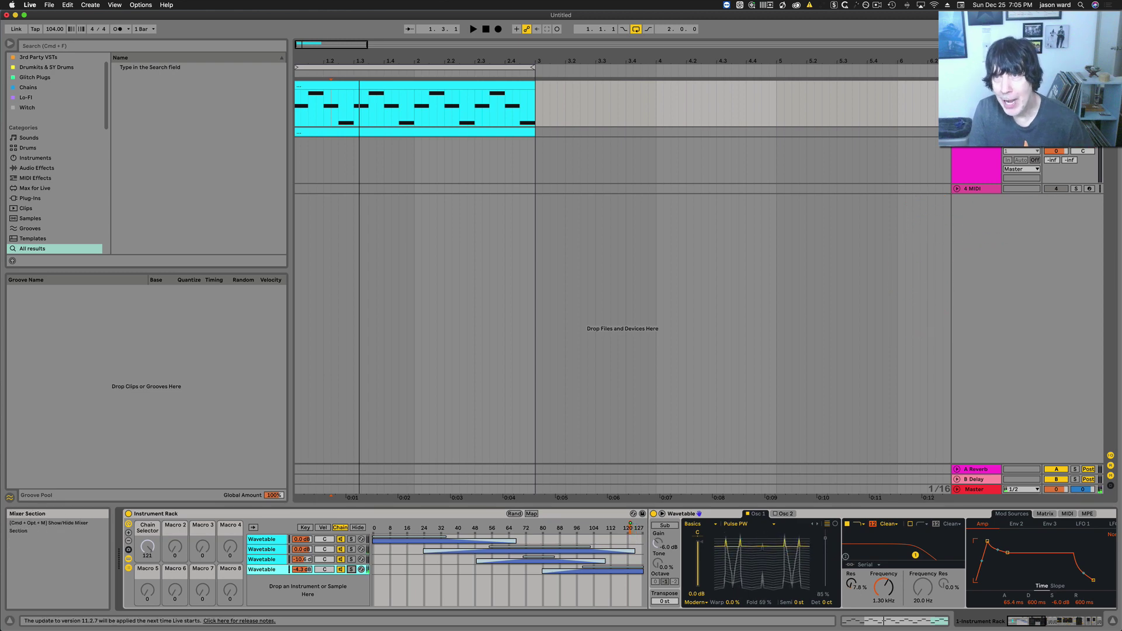
Step: On the next track, show the Chain Select Editor and select all four Wavetable chains
click(977, 123)
click(976, 131)
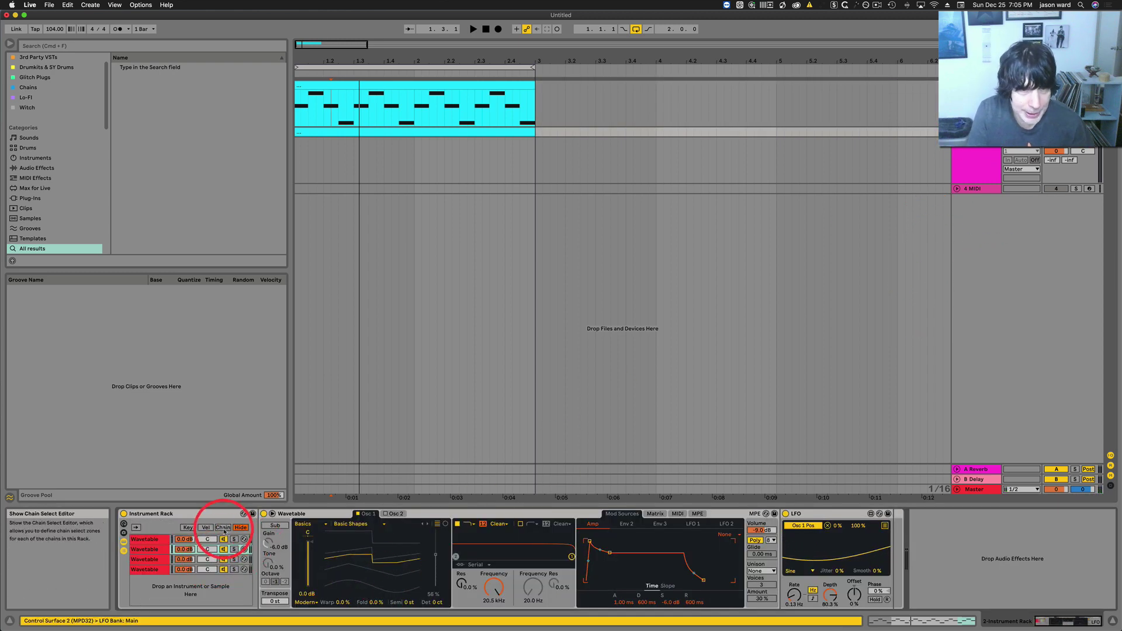
click(223, 528)
click(149, 554)
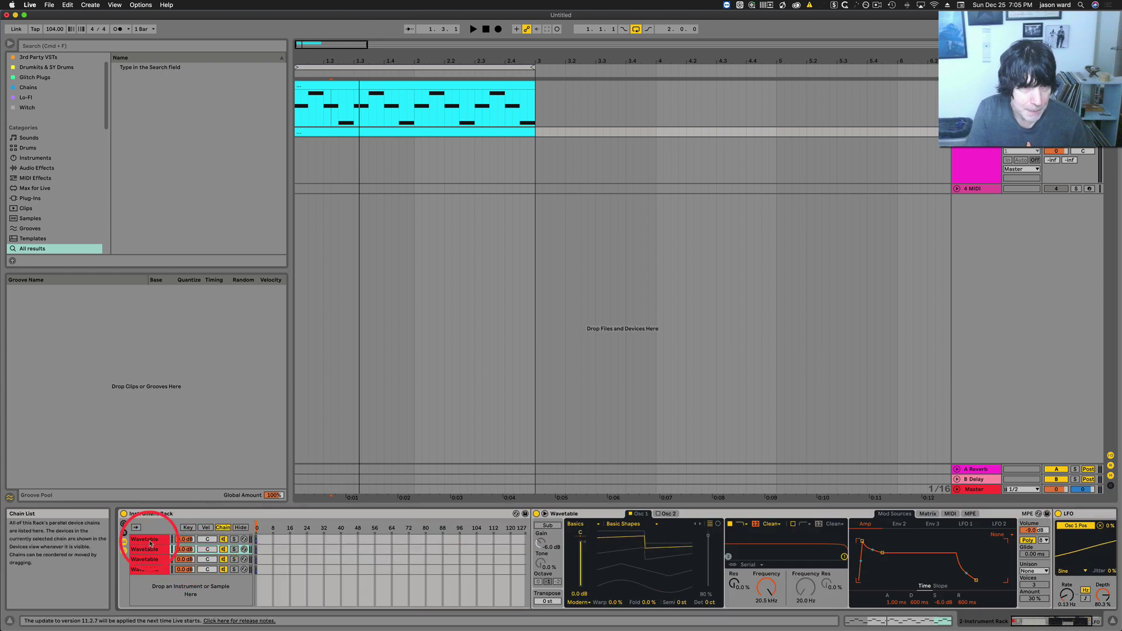
click(150, 540)
key(super+a)
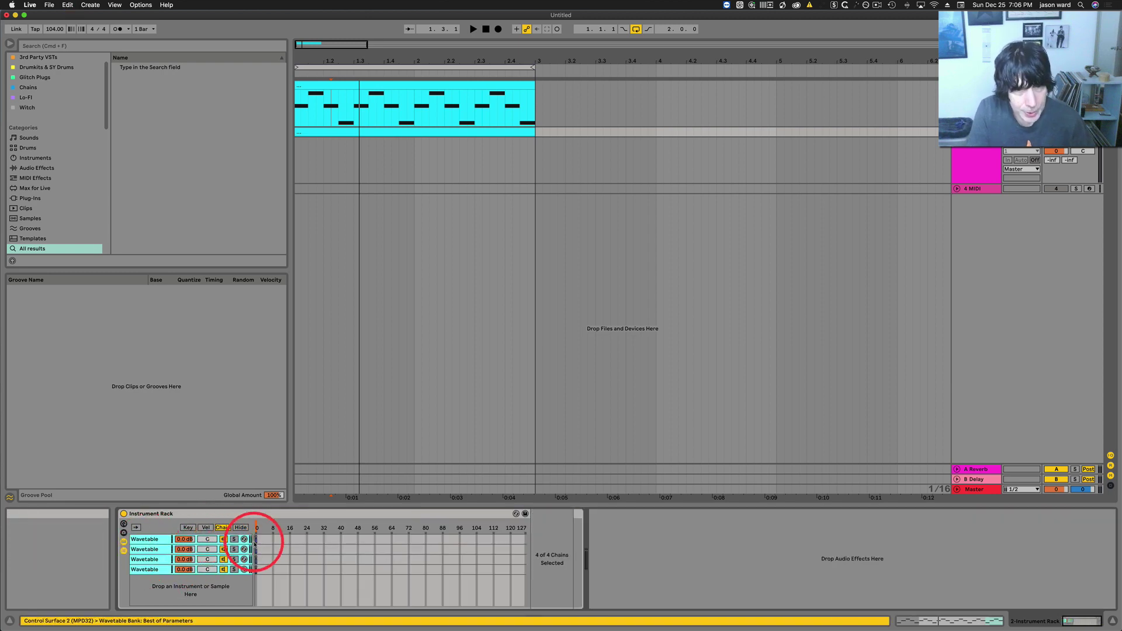
Step: Distribute the chain zones equally across 0–127, then widen their edges so neighbouring zones overlap
drag(258, 539, 629, 536)
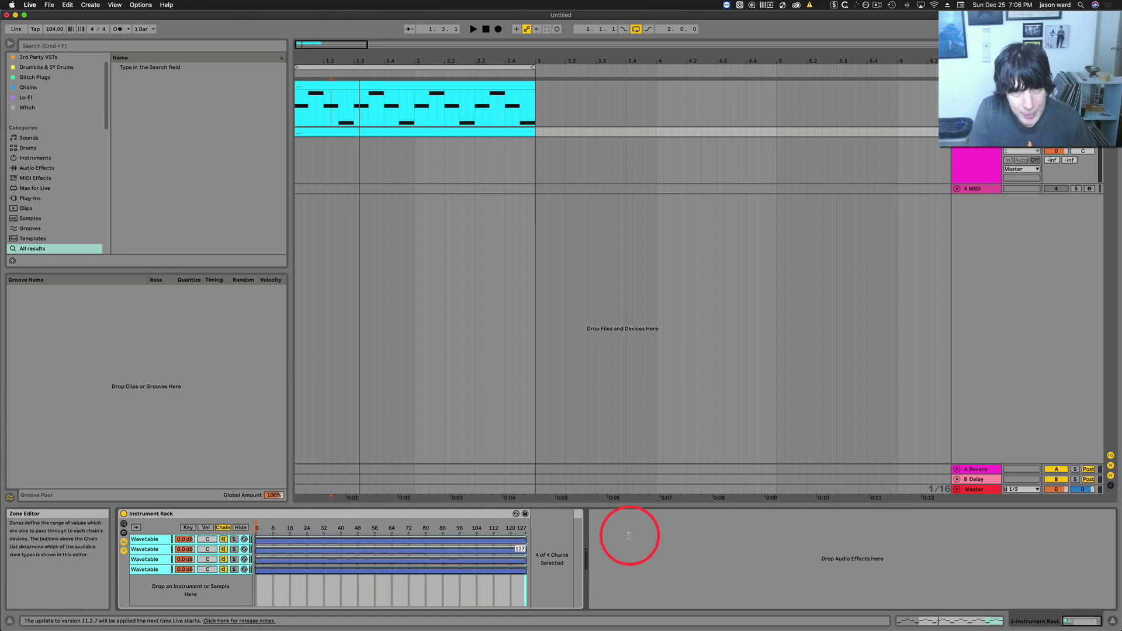
right_click(392, 524)
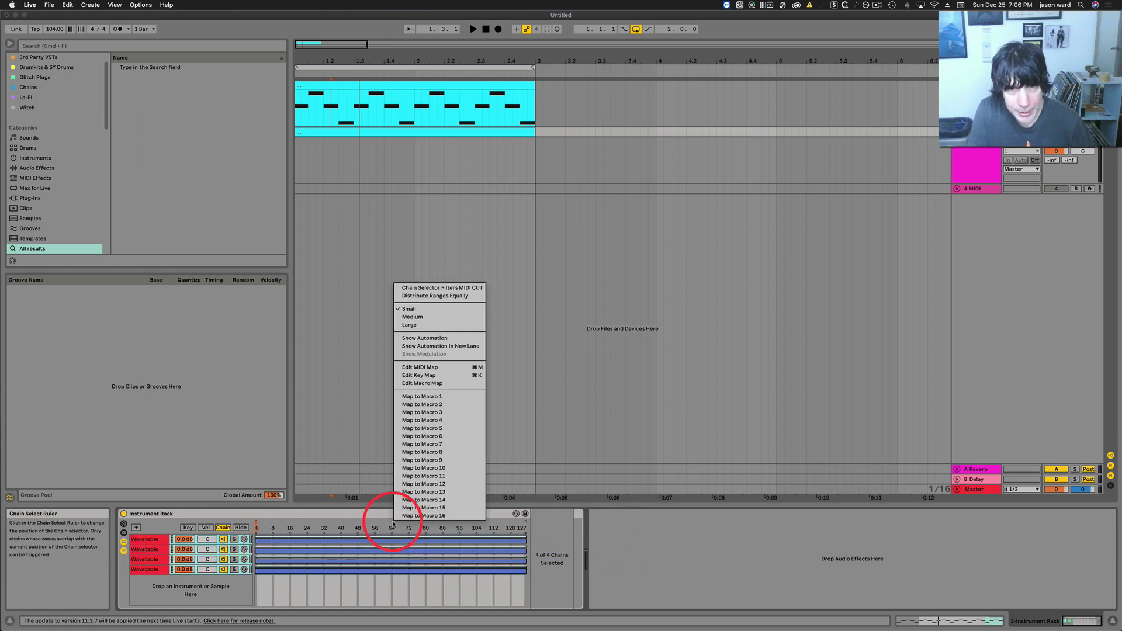
click(430, 297)
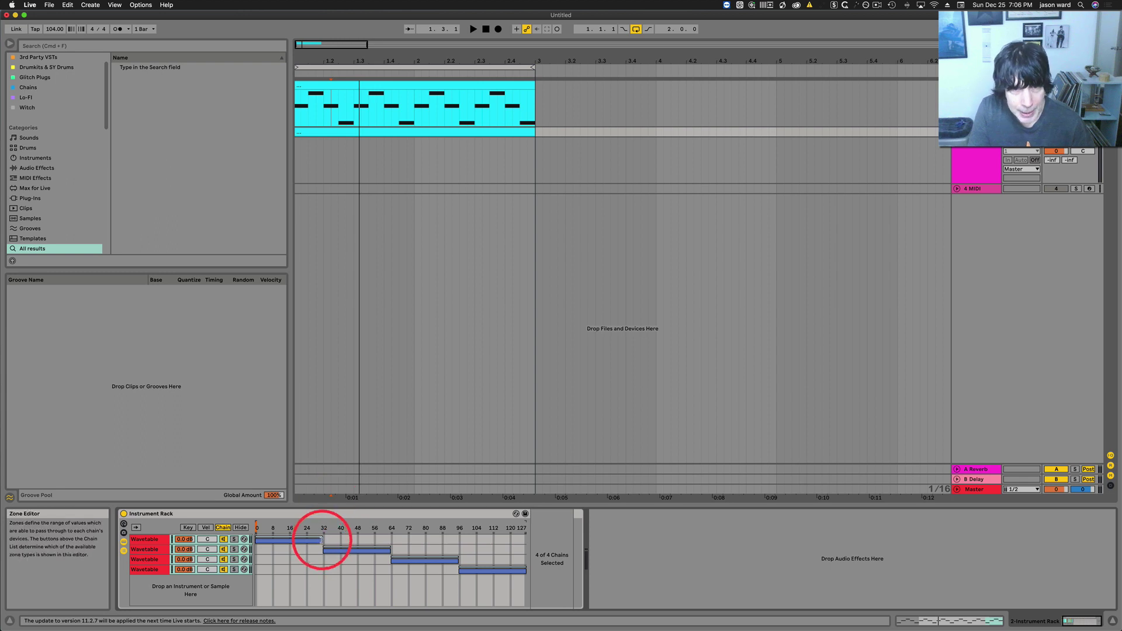
drag(322, 540, 378, 540)
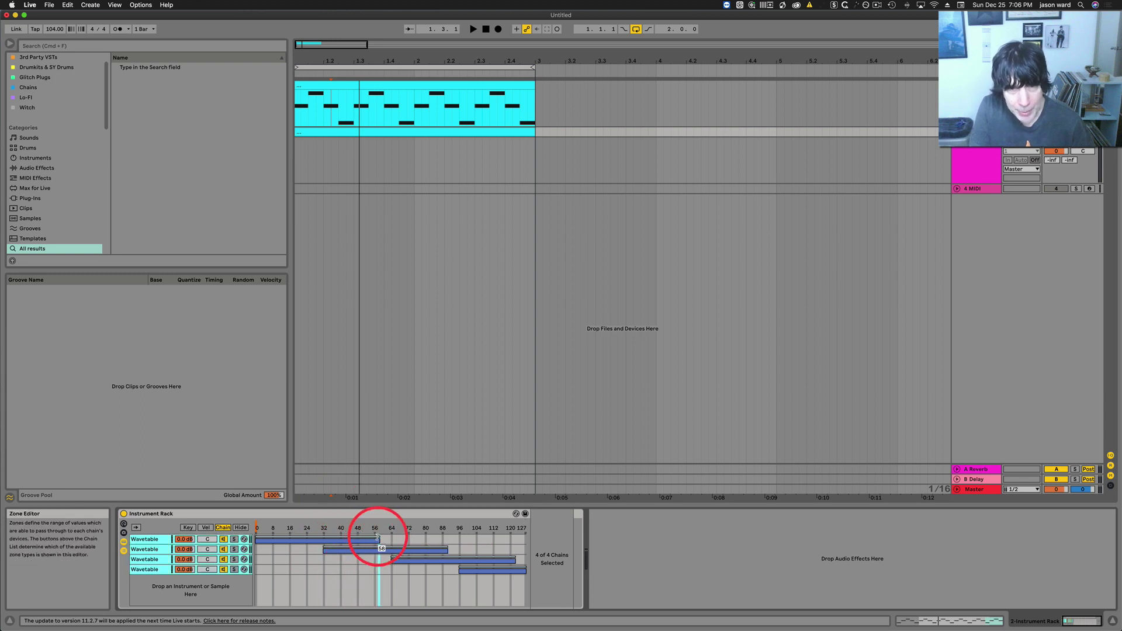
drag(459, 570, 409, 579)
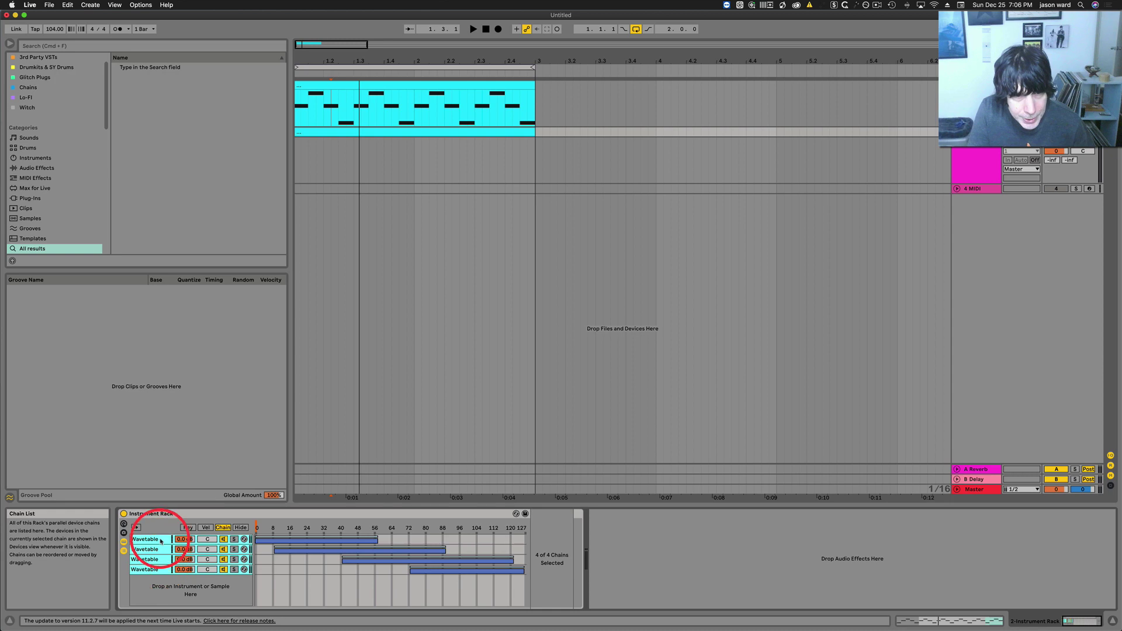
Step: Give the first chain alone a zone fade-out running from 18 to 57
click(153, 572)
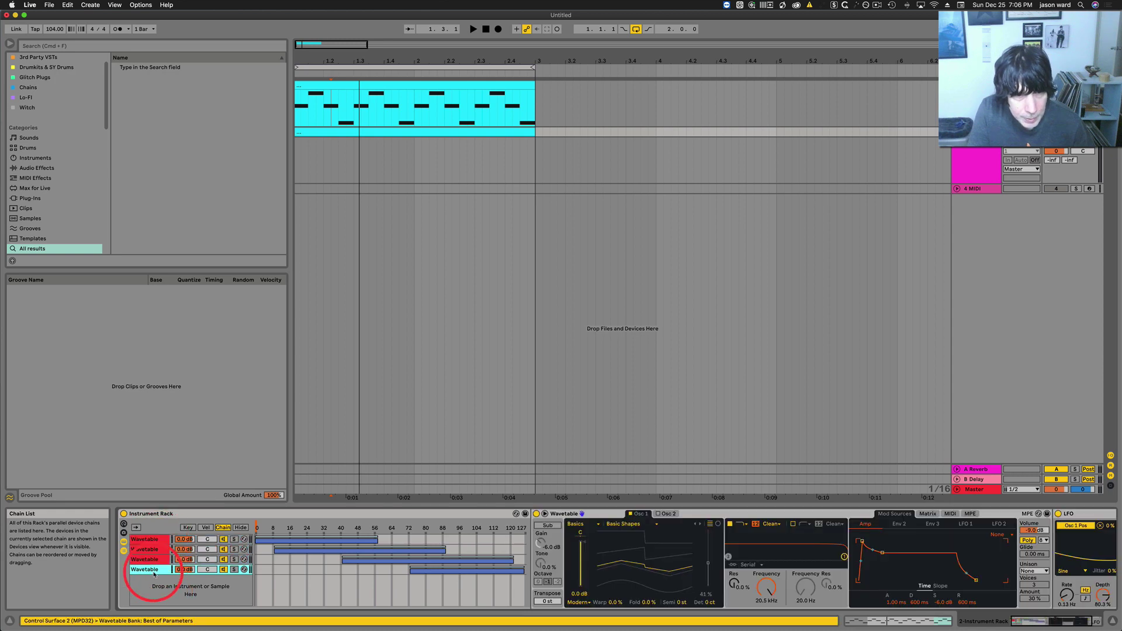
click(150, 538)
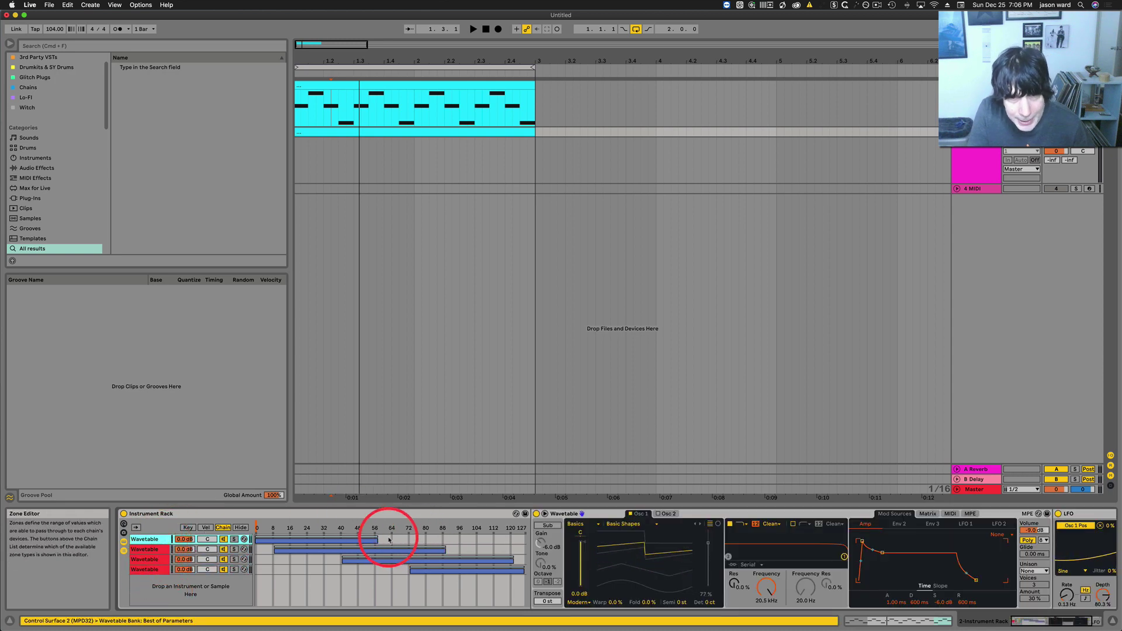
mouse_move(376, 539)
mouse_down()
mouse_move(291, 538)
mouse_move(301, 550)
mouse_move(444, 549)
mouse_move(344, 560)
mouse_move(508, 556)
mouse_move(446, 557)
mouse_move(441, 570)
mouse_move(474, 570)
mouse_up()
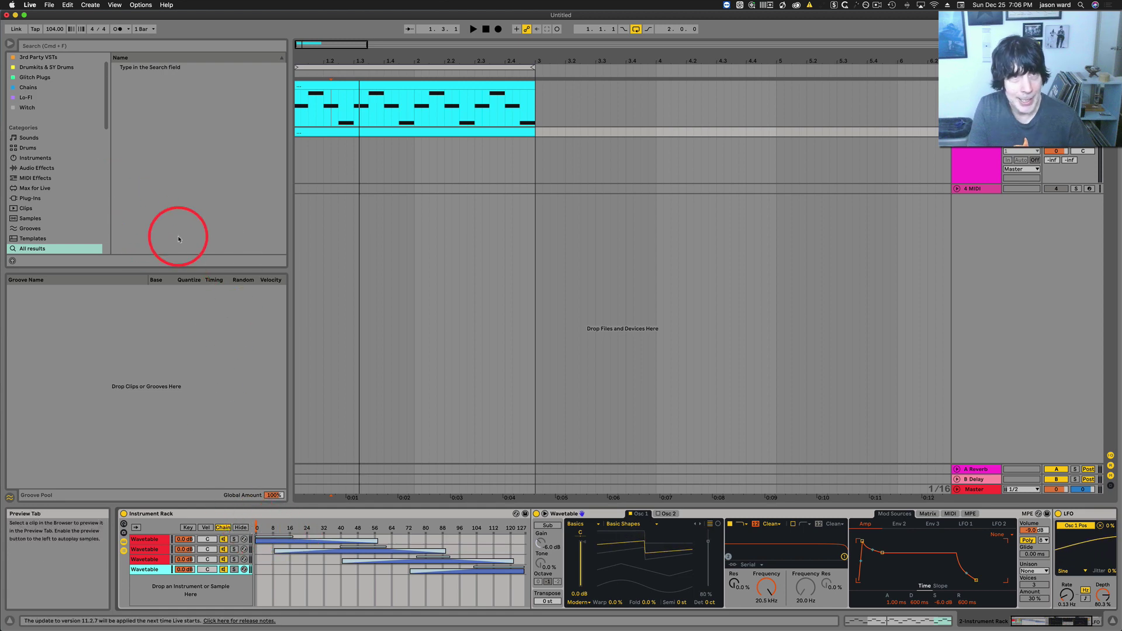
Step: Drag an LFO from Audio Effects > Modulators to the end of the device chain
scroll(781, 571, right, 5)
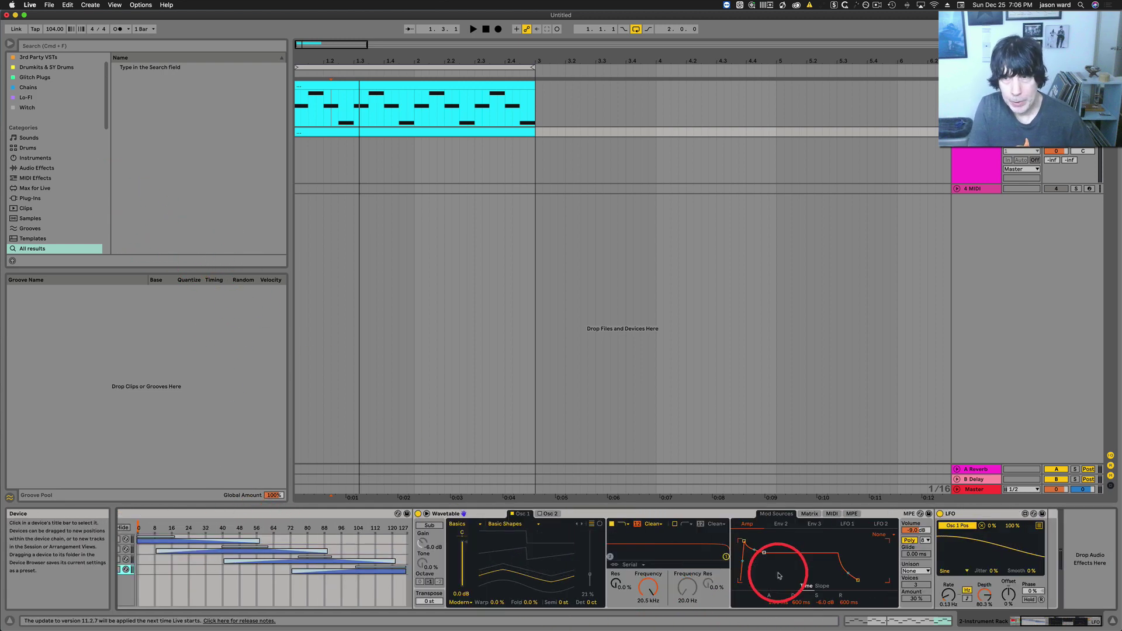
click(31, 168)
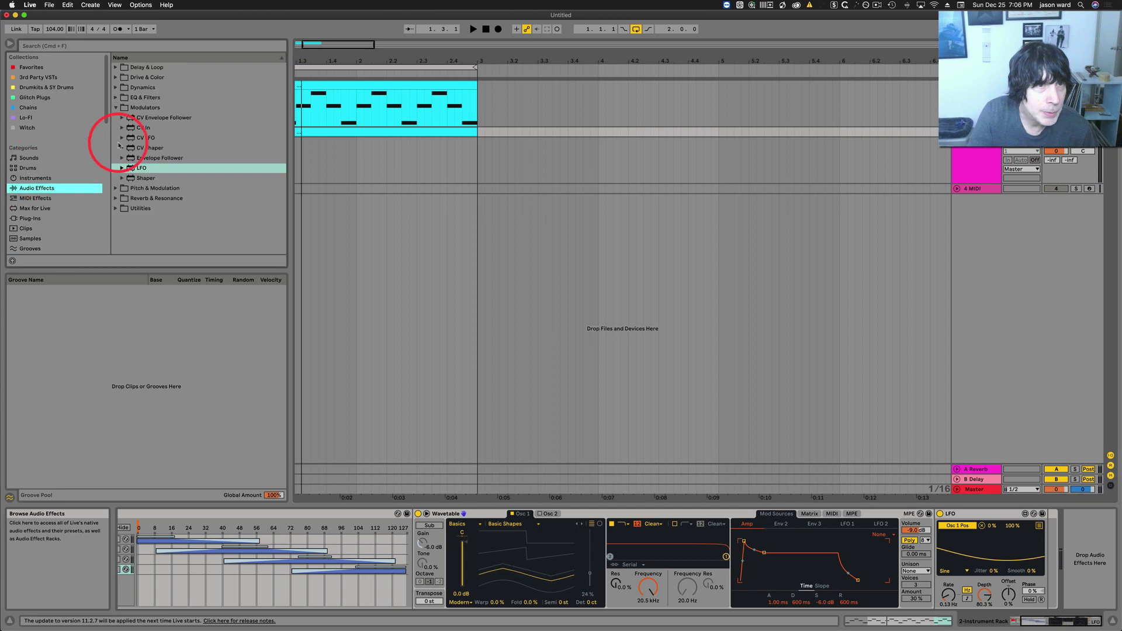
mouse_move(142, 169)
mouse_down()
mouse_move(1119, 529)
mouse_move(1105, 560)
mouse_move(1052, 571)
mouse_move(1012, 604)
mouse_up()
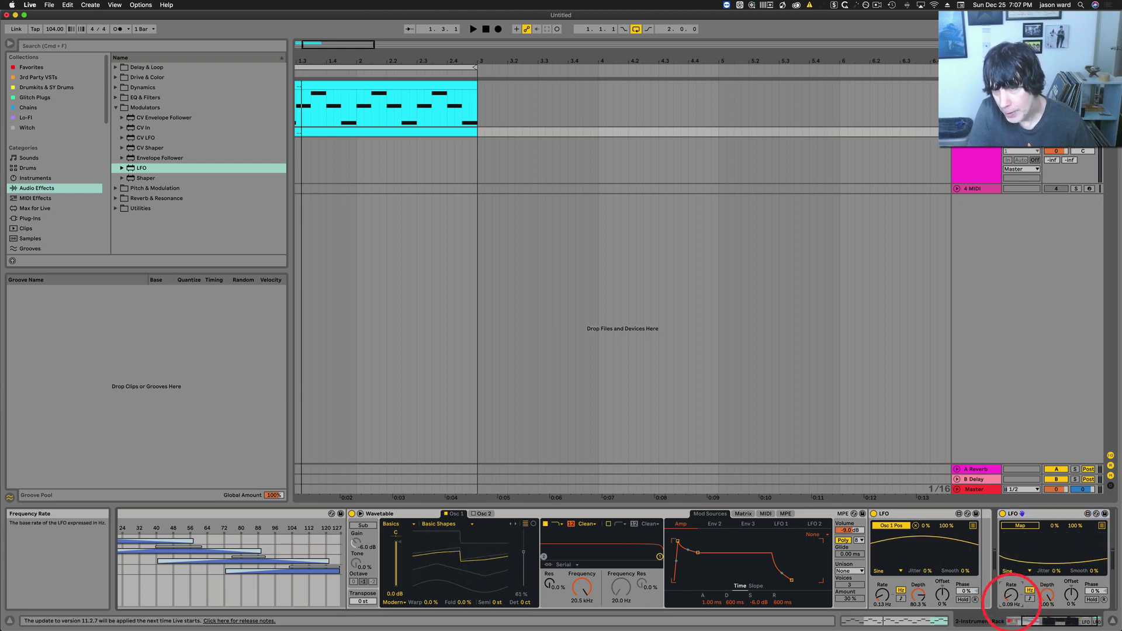
click(1022, 526)
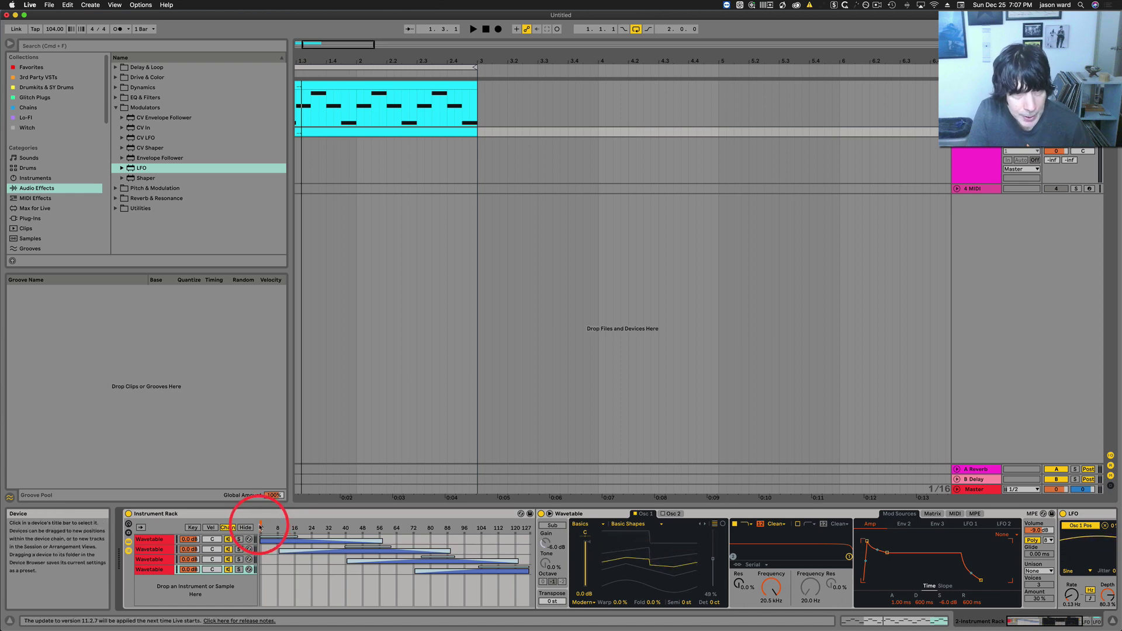
Step: Set the Chain Selector to about 36, then switch back to the original track's Instrument Rack
drag(262, 528, 446, 521)
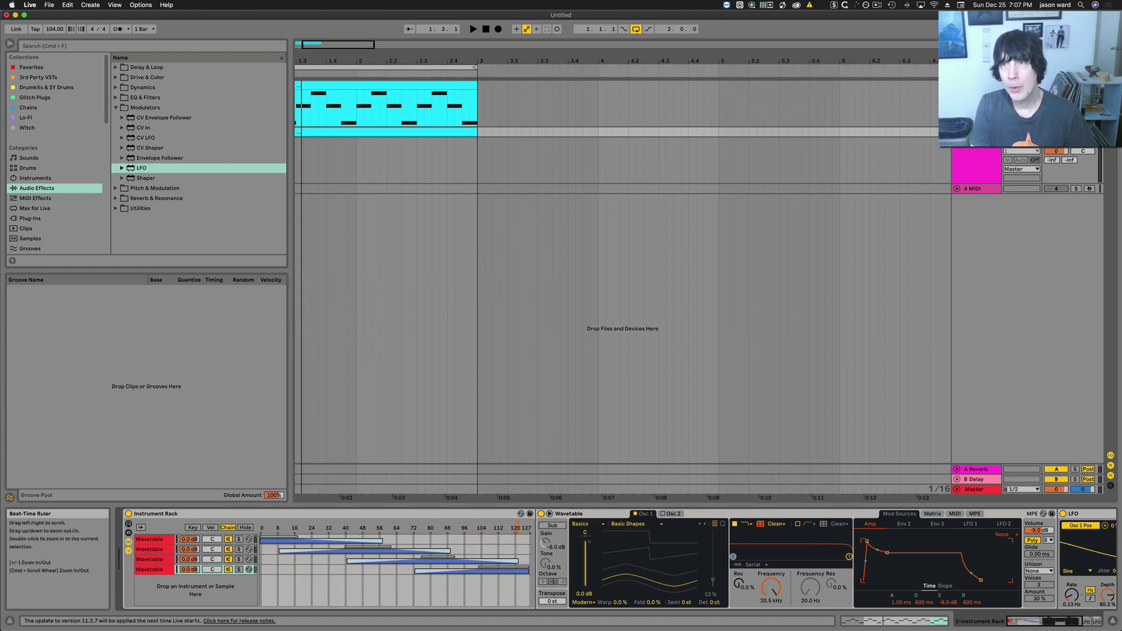
click(643, 358)
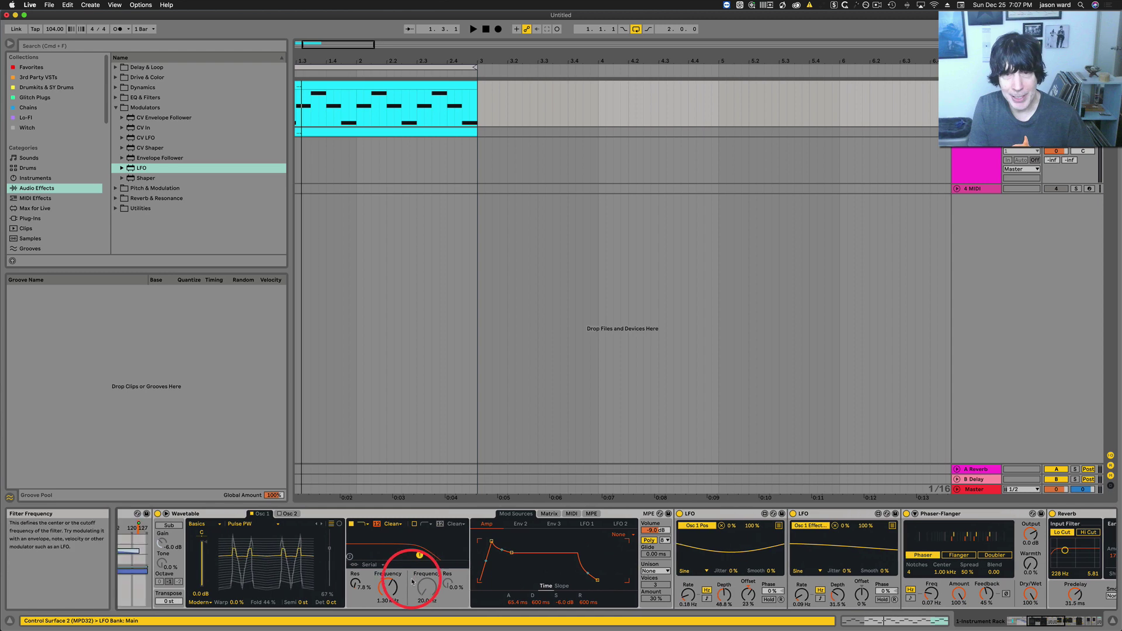
scroll(415, 583, left, 8)
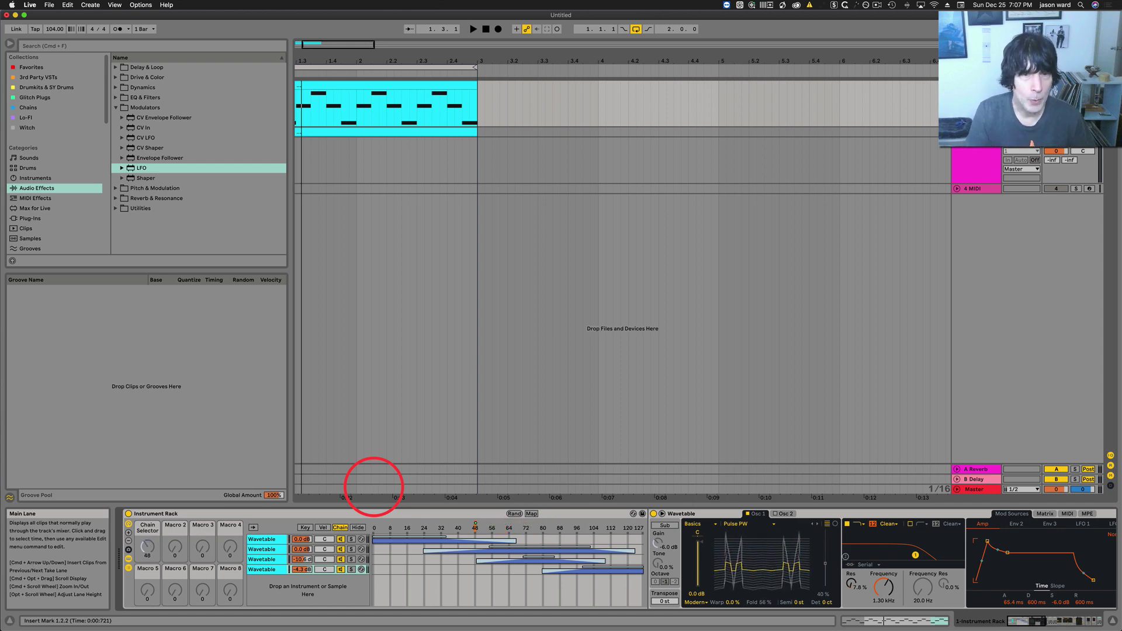
Step: Select the Harmonic Series chain and drag its zone fade handles to reshape the crossfade
click(260, 560)
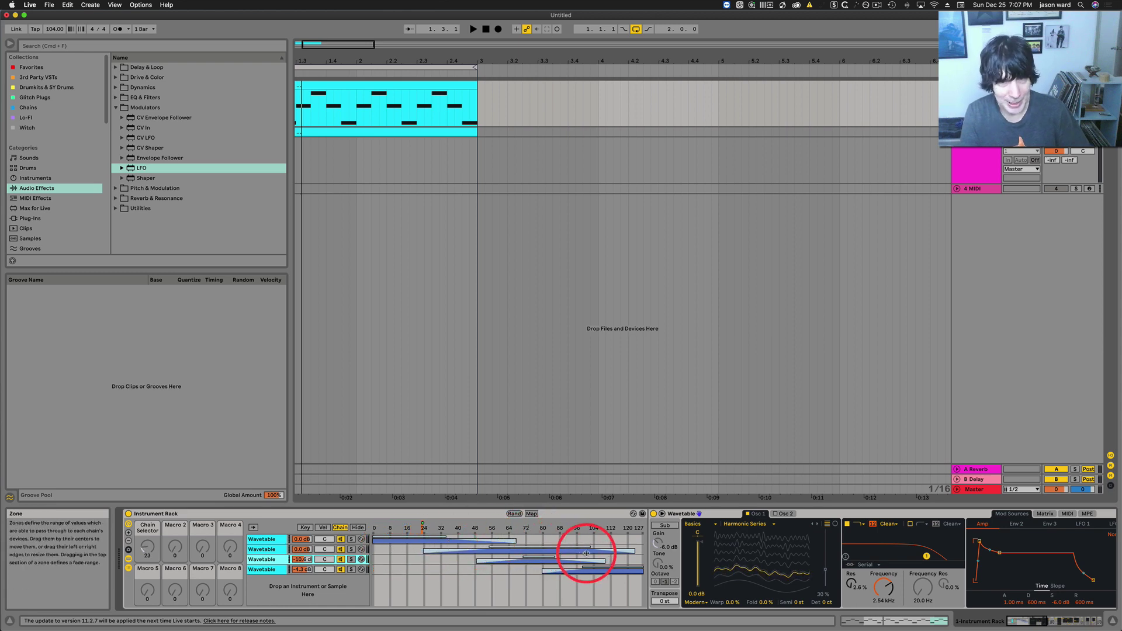
drag(602, 559, 557, 563)
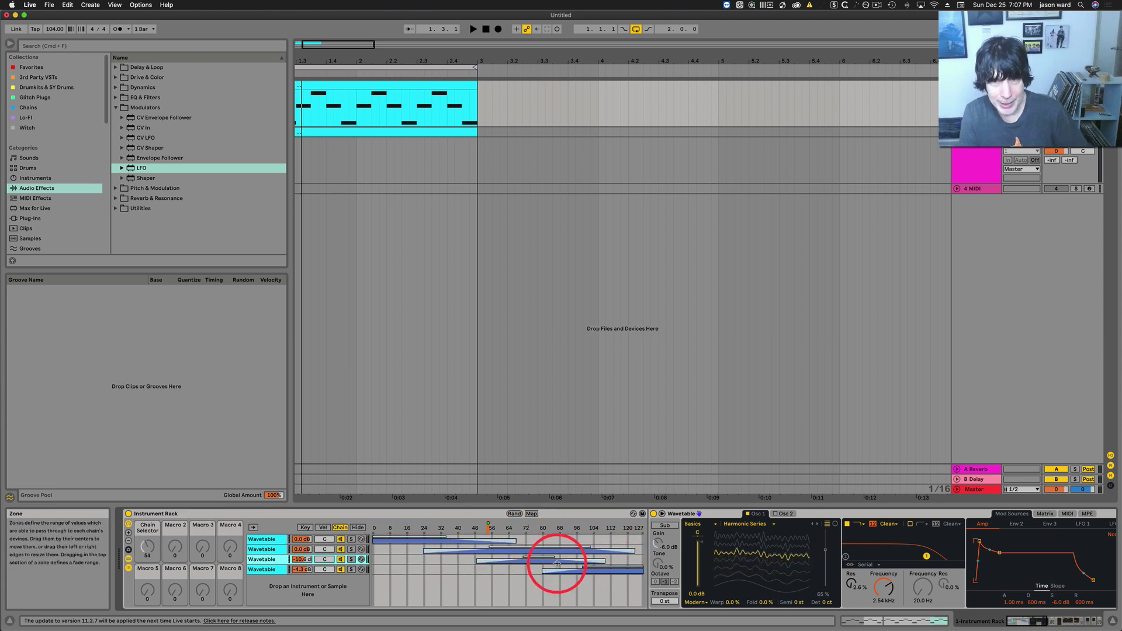
click(281, 603)
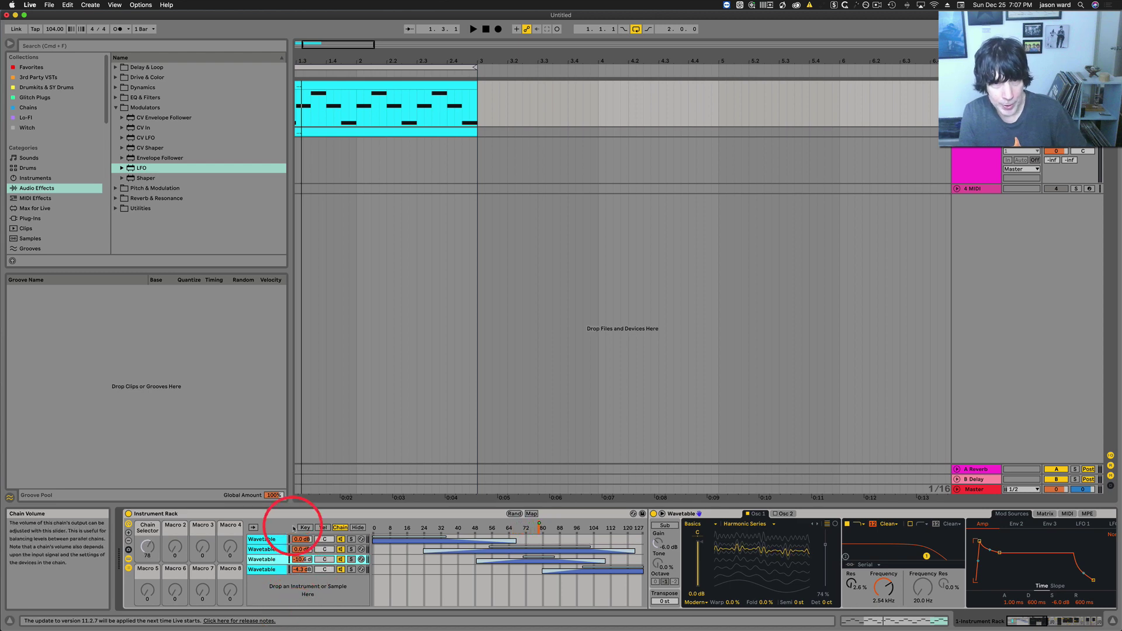
mouse_move(599, 560)
mouse_down()
mouse_move(532, 562)
mouse_move(603, 581)
mouse_up()
Step: Start transport playback to hear the LFO morph between the four Wavetable chains
click(473, 28)
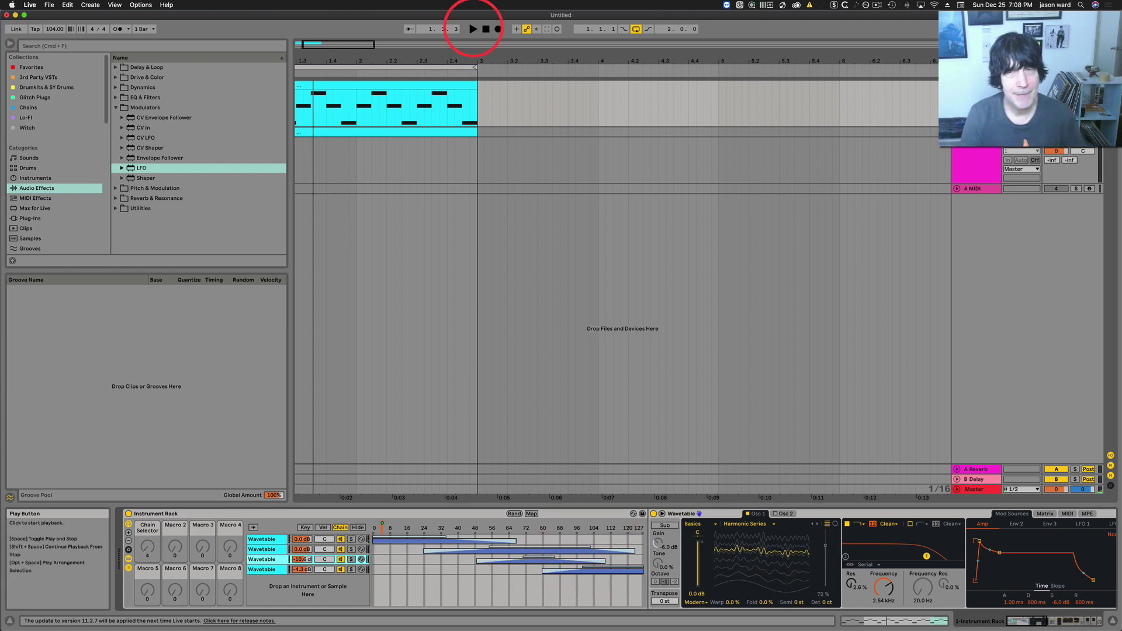